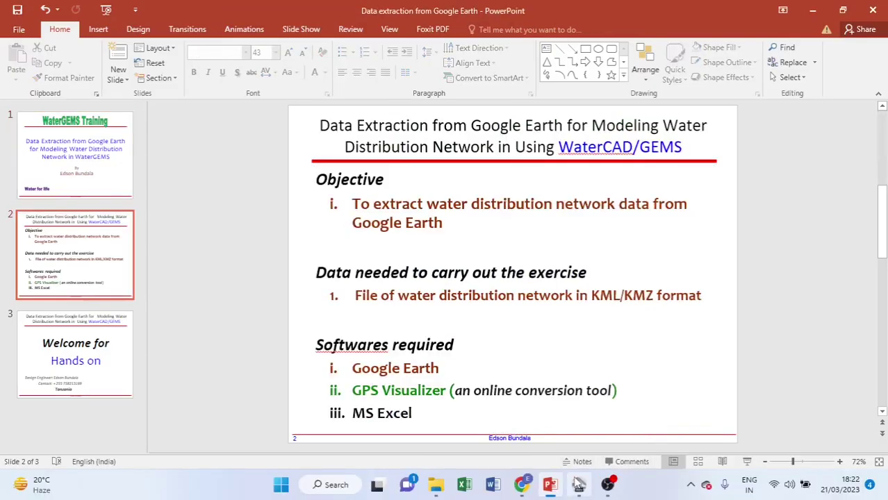
Bring up Google Earth Pro's Workshop.kmz map with the Tank, junctions J1, J3, J21 and standpipes.
click(579, 484)
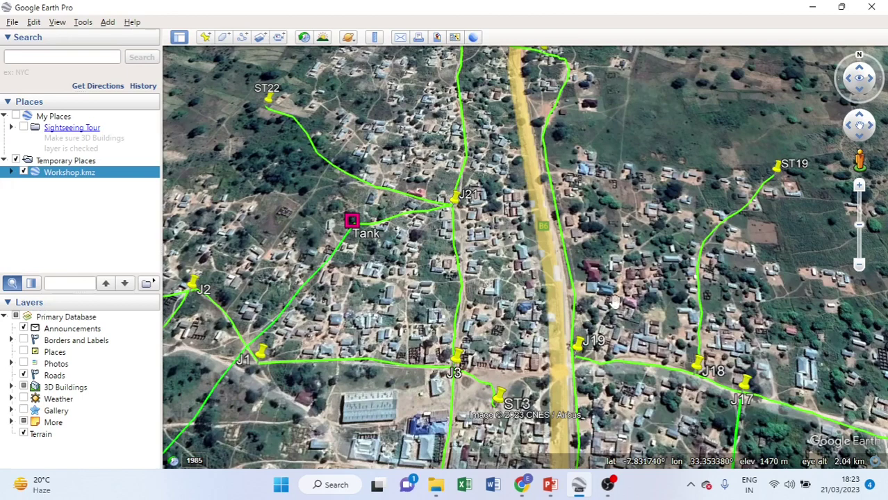
Switch back to the PowerPoint presentation's exercise slide.
click(550, 485)
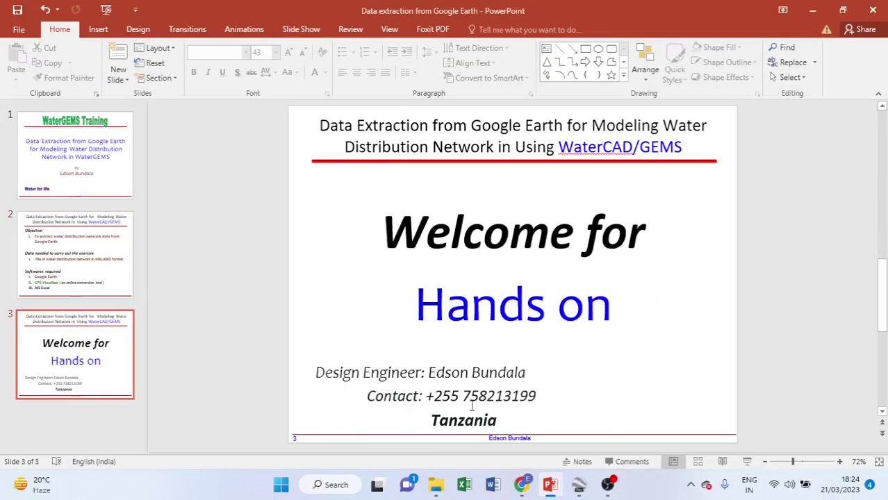
In Chrome, go back and re-run the Google search for 'gps visualizer'.
click(522, 486)
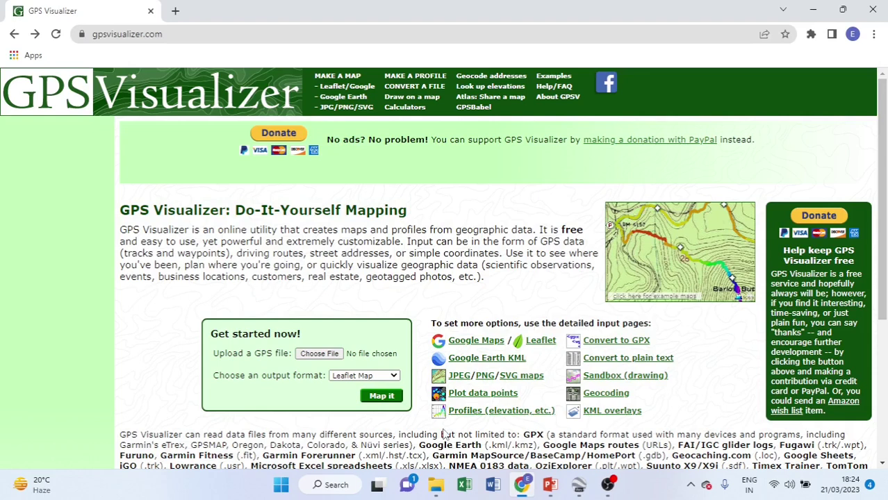
click(14, 34)
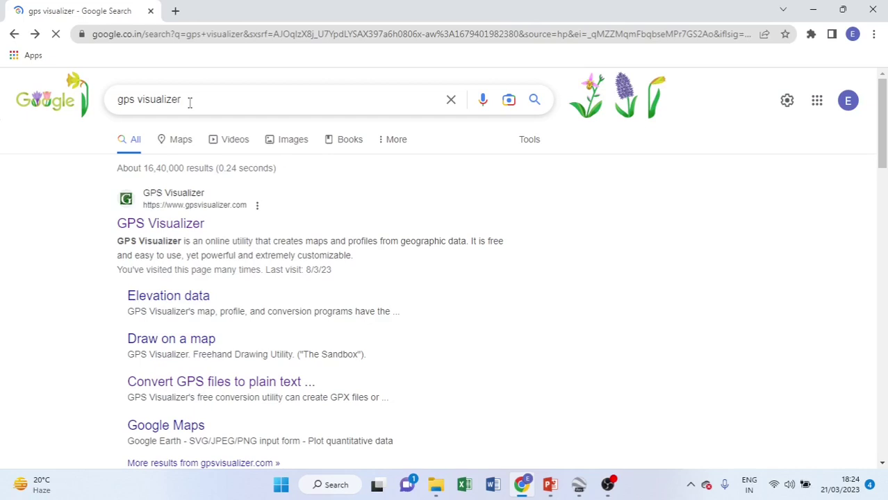
click(202, 98)
click(203, 98)
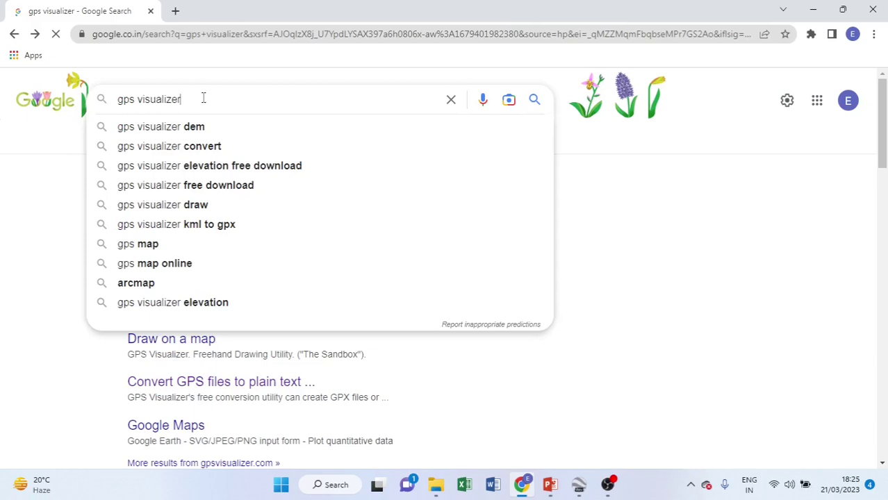
key(Return)
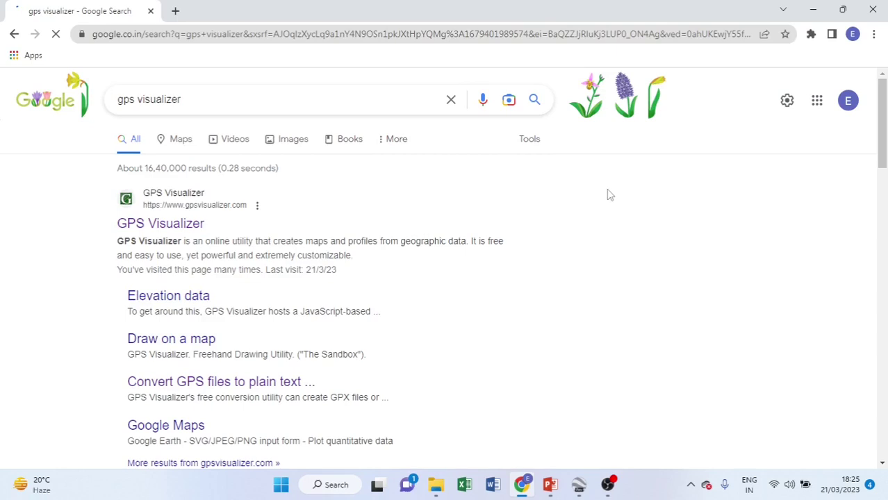
Open the gpsvisualizer.com home page from the top search result.
click(167, 230)
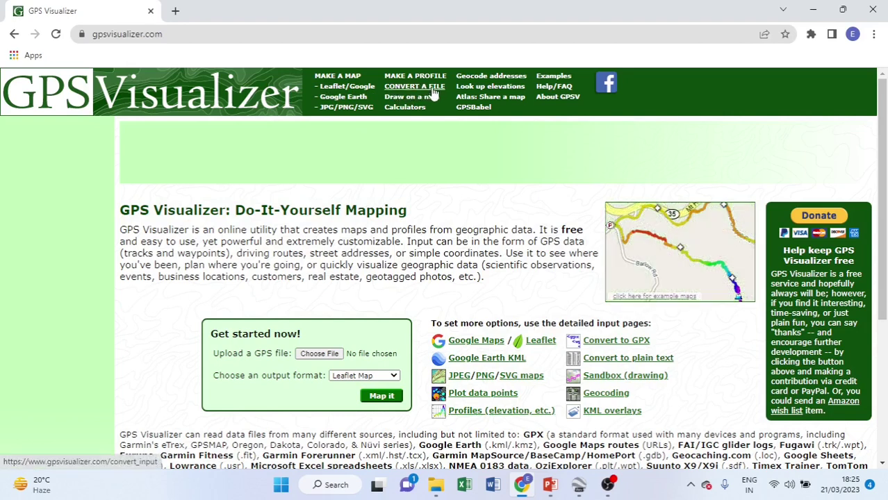
Open GPS Visualizer's Convert a GPS file form.
click(414, 89)
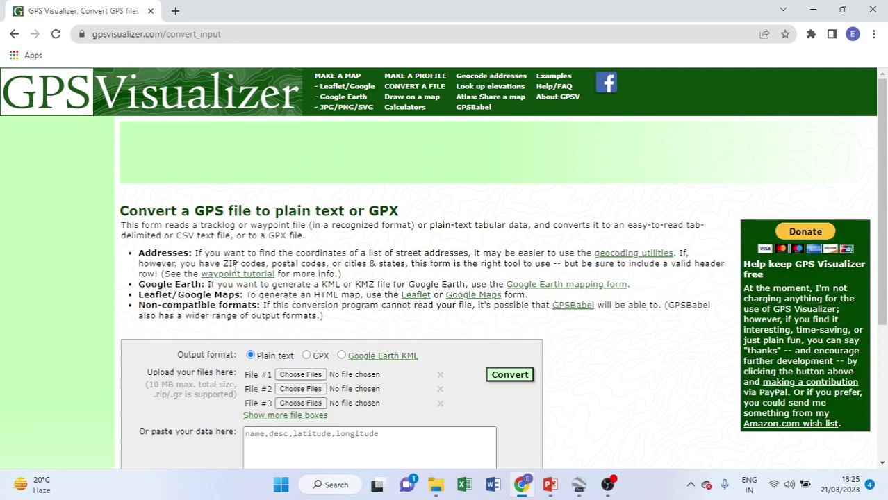
scroll(374, 184, down, 1)
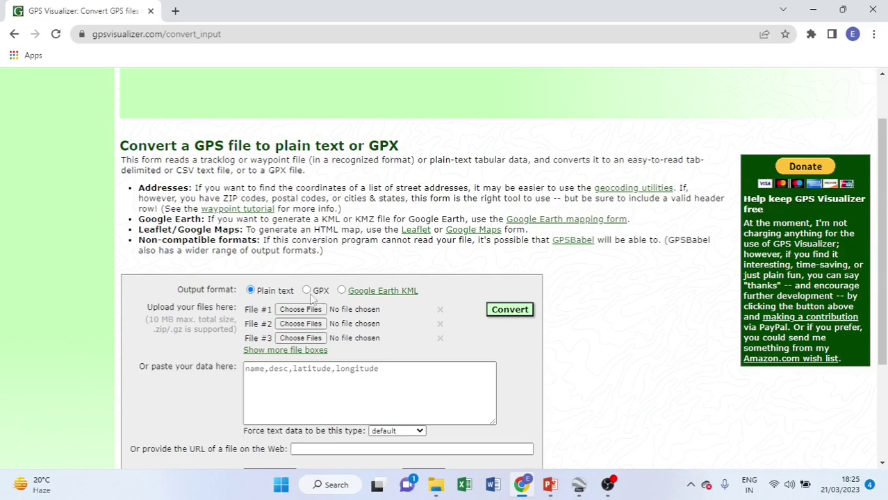
scroll(316, 299, down, 2)
scroll(407, 217, up, 2)
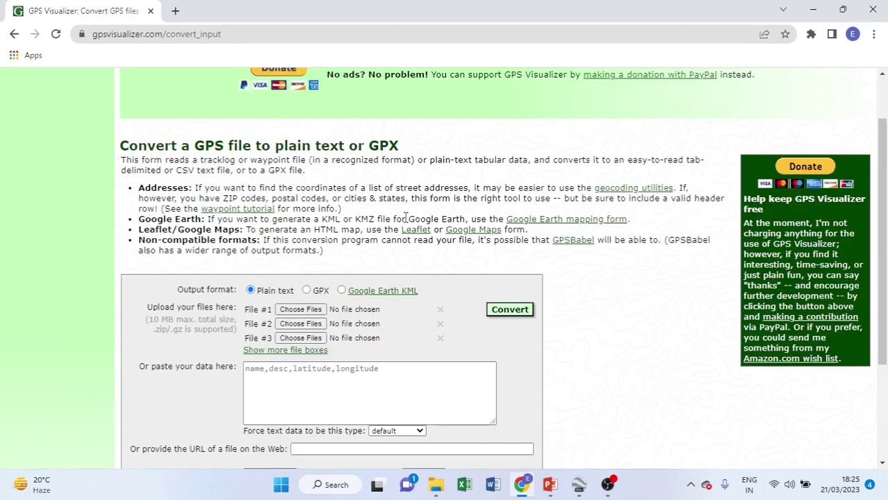
scroll(407, 217, down, 1)
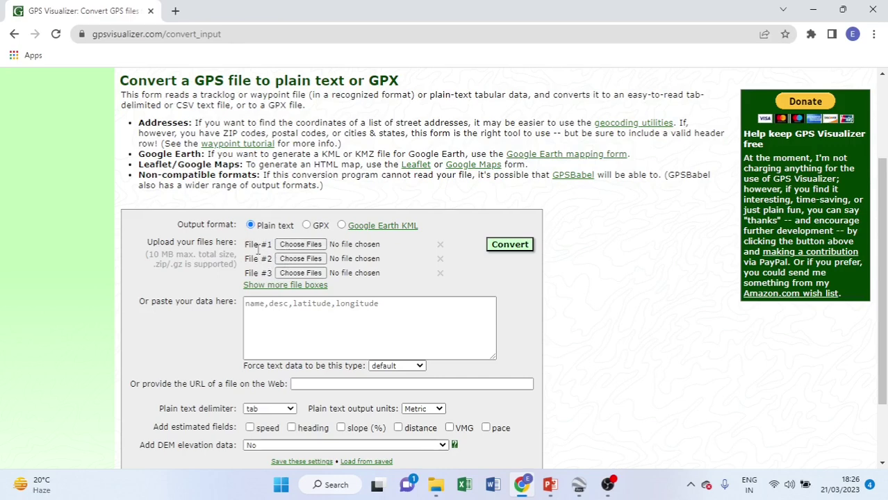
Attach Project WDN.kmz as File #1 for conversion.
click(303, 245)
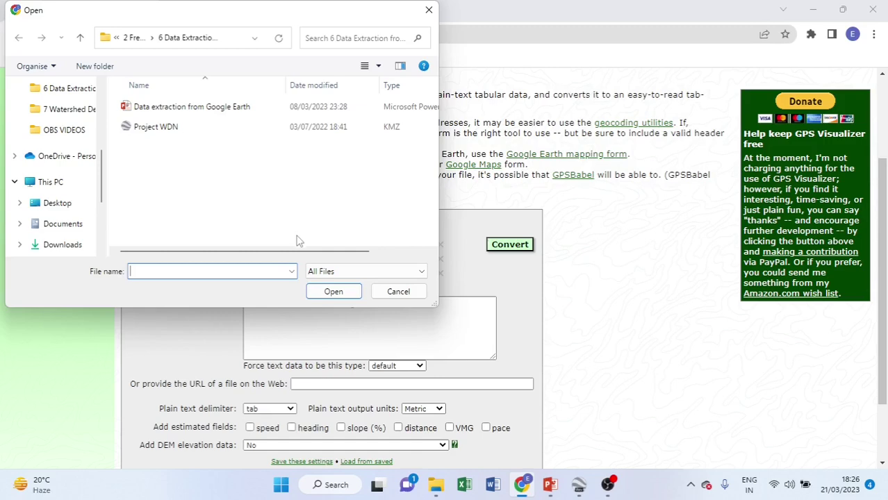
click(153, 131)
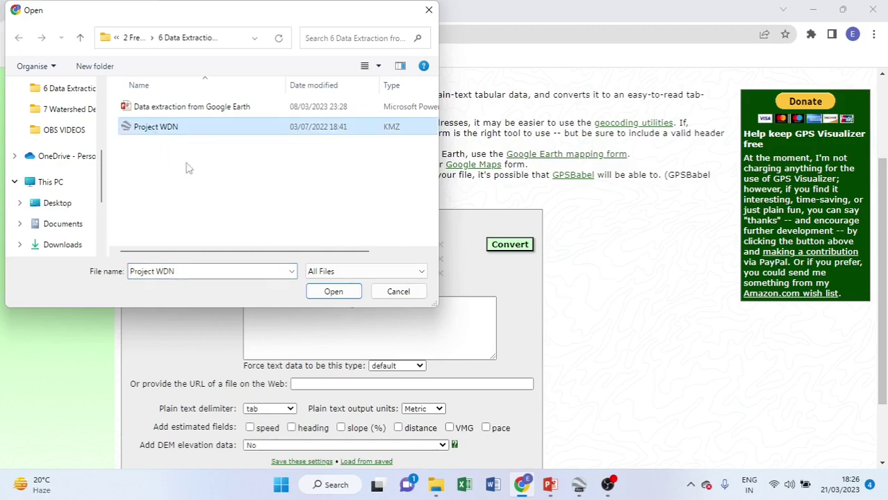
click(330, 291)
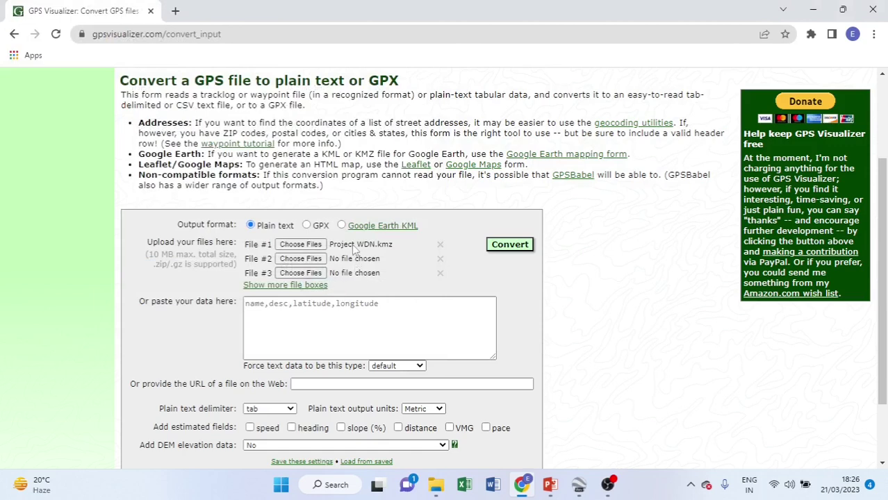
Set Add DEM elevation data to NASA SRTM3 worldwide.
scroll(354, 246, down, 3)
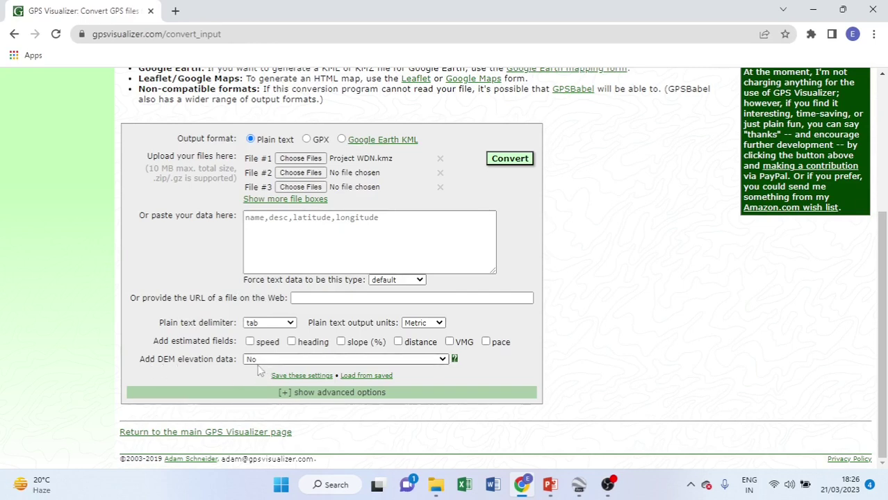
click(442, 360)
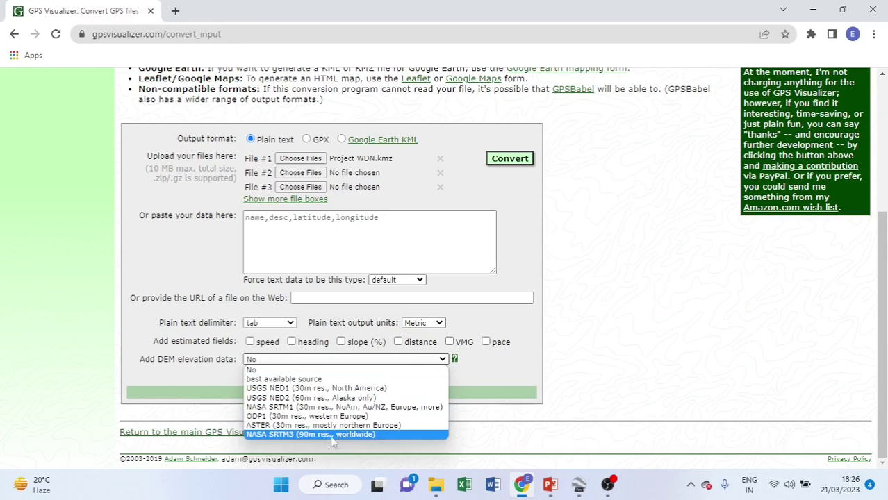
click(364, 434)
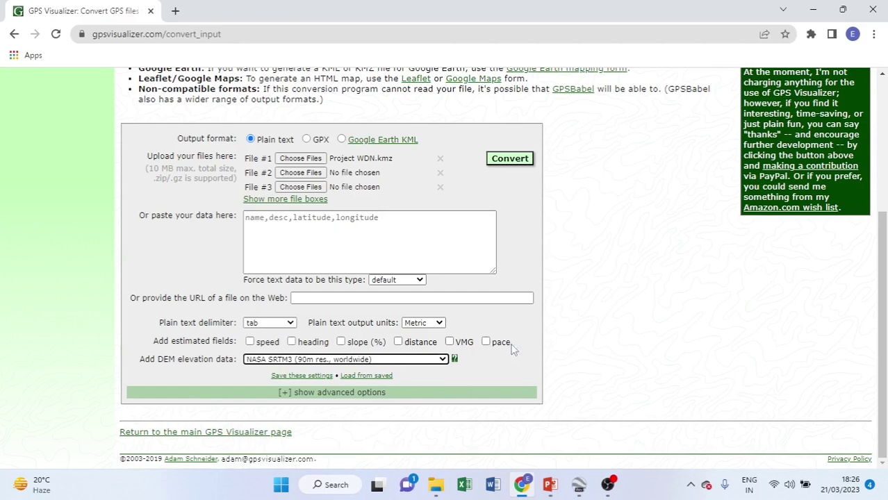
Show the advanced options and set Output UTM coordinates to Yes.
click(286, 401)
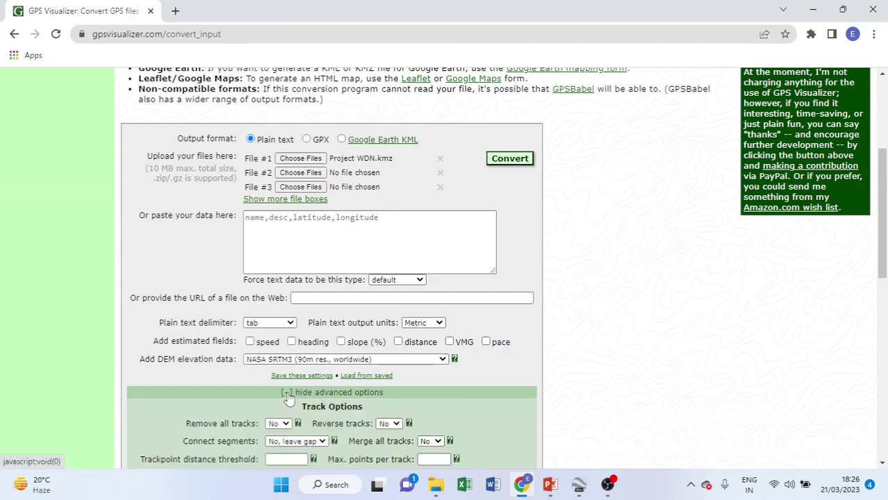
scroll(296, 395, down, 1)
scroll(296, 390, down, 2)
scroll(292, 347, down, 2)
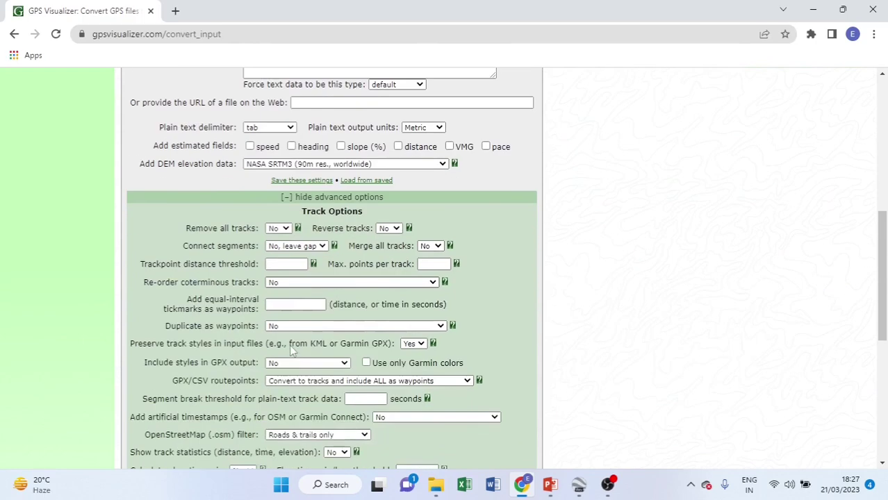
scroll(292, 341, down, 1)
scroll(278, 339, down, 1)
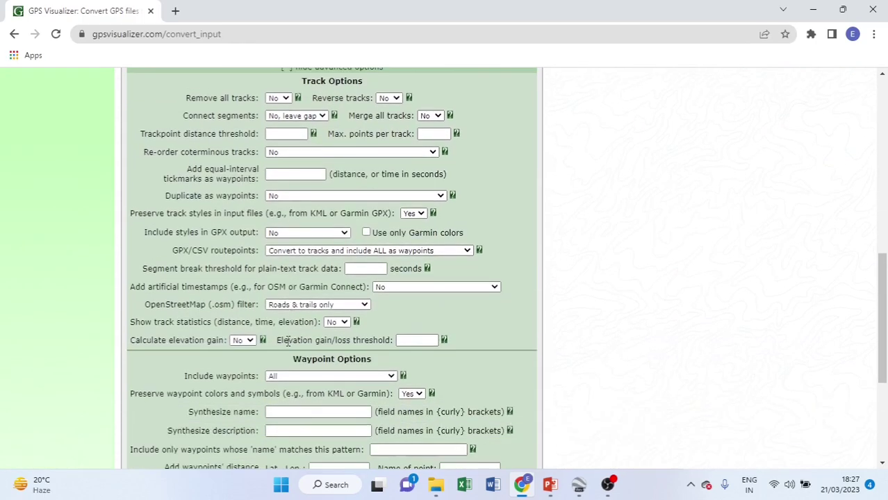
scroll(257, 336, down, 1)
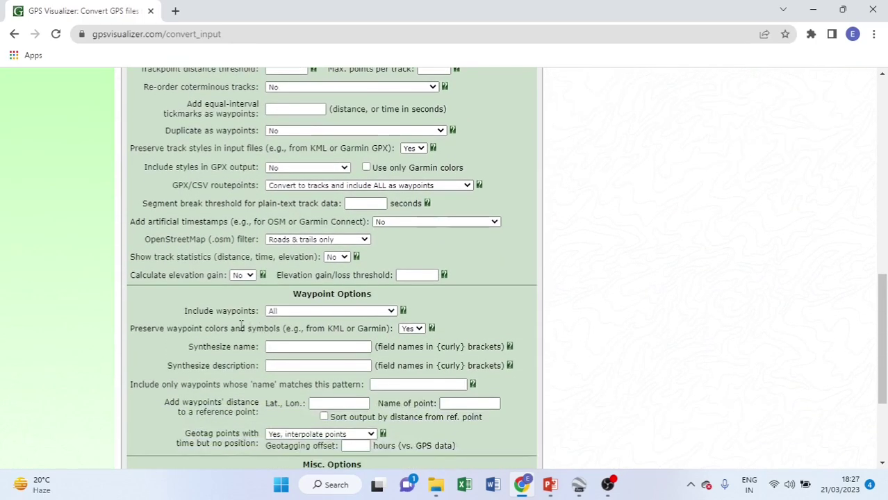
scroll(245, 327, down, 1)
scroll(226, 317, down, 1)
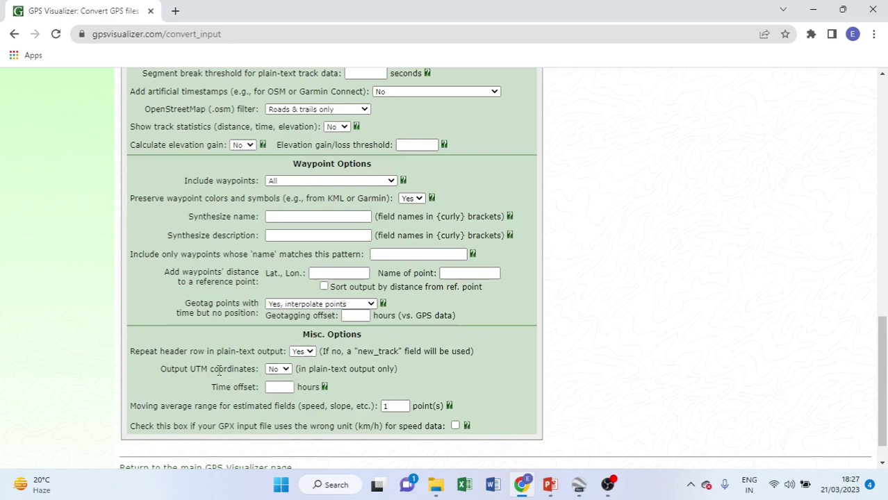
click(285, 371)
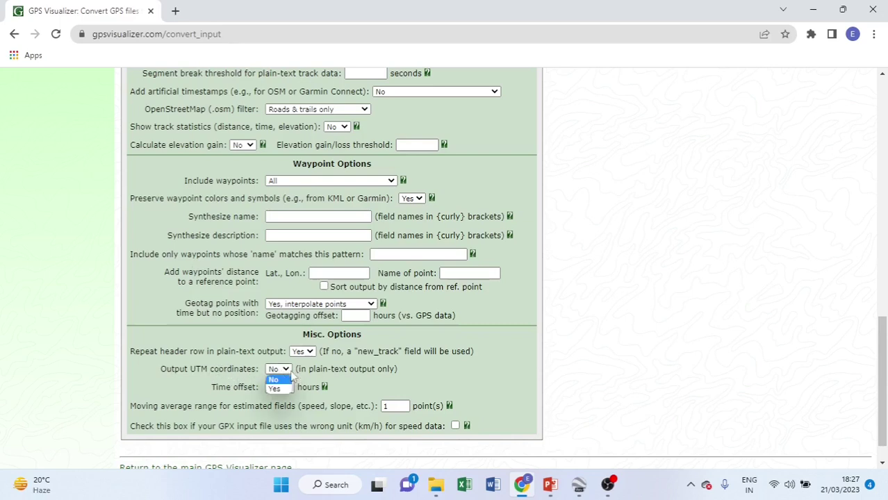
click(279, 390)
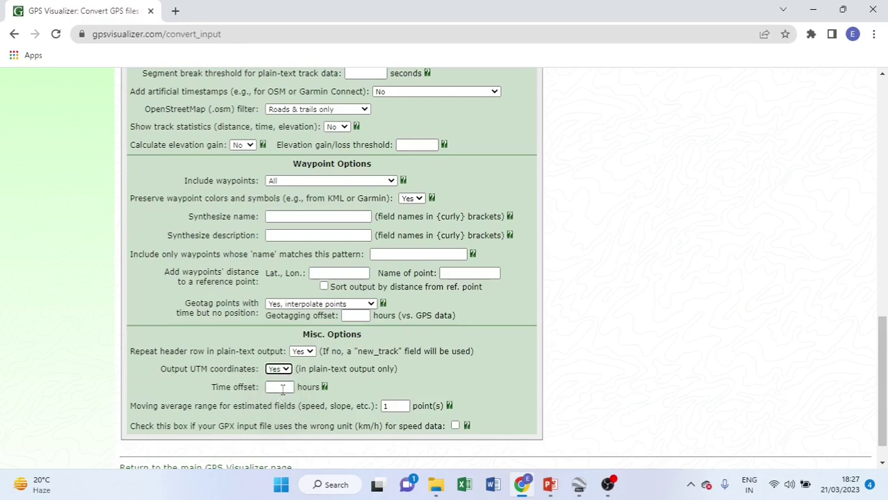
scroll(392, 385, up, 5)
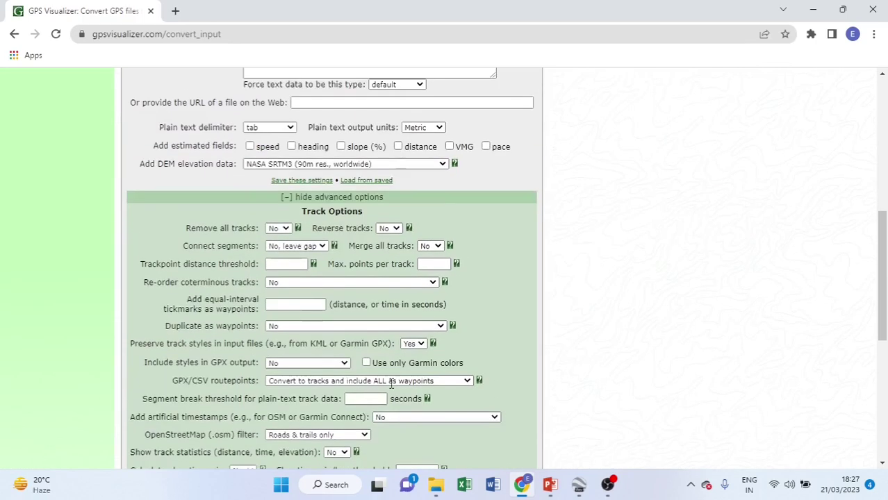
scroll(391, 383, up, 5)
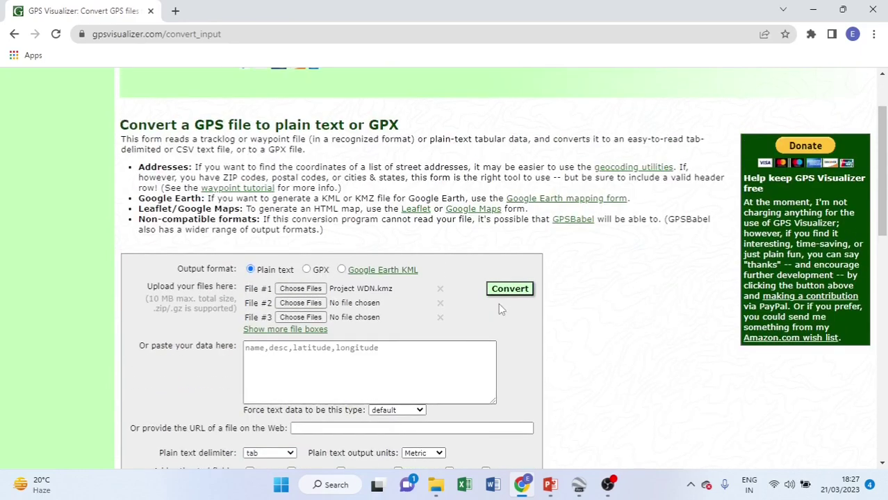
Convert Project WDN.kmz to plain text with UTM columns.
click(511, 290)
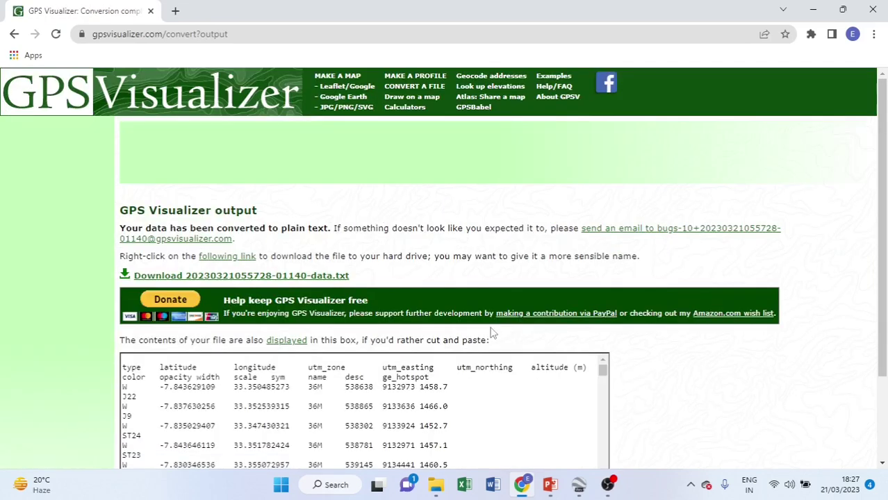
scroll(492, 334, down, 1)
scroll(492, 335, down, 2)
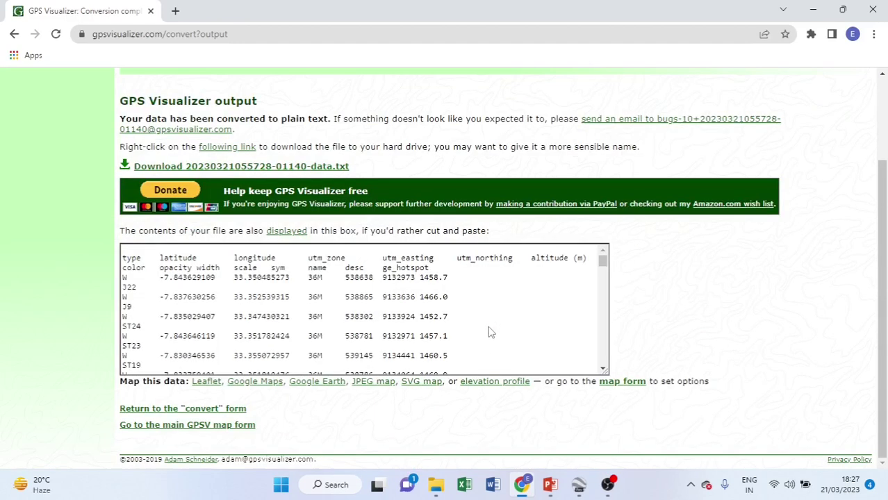
Select all the converted text in the output box and copy it.
click(123, 257)
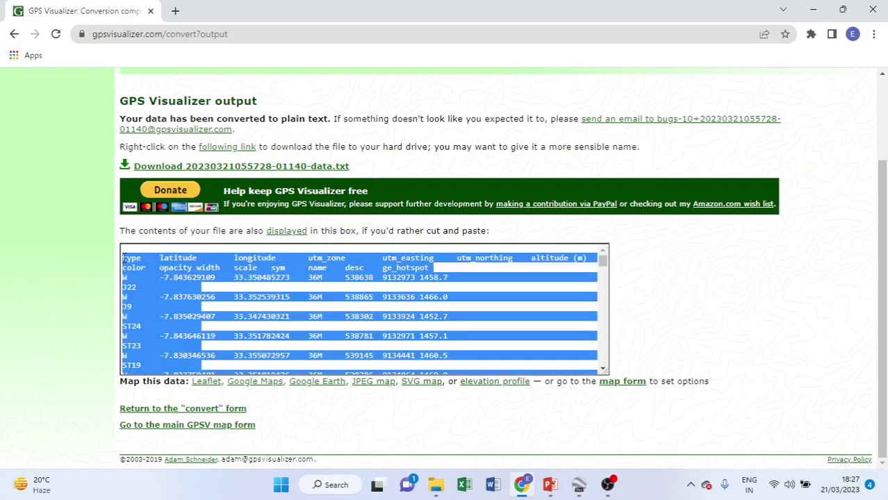
right_click(145, 264)
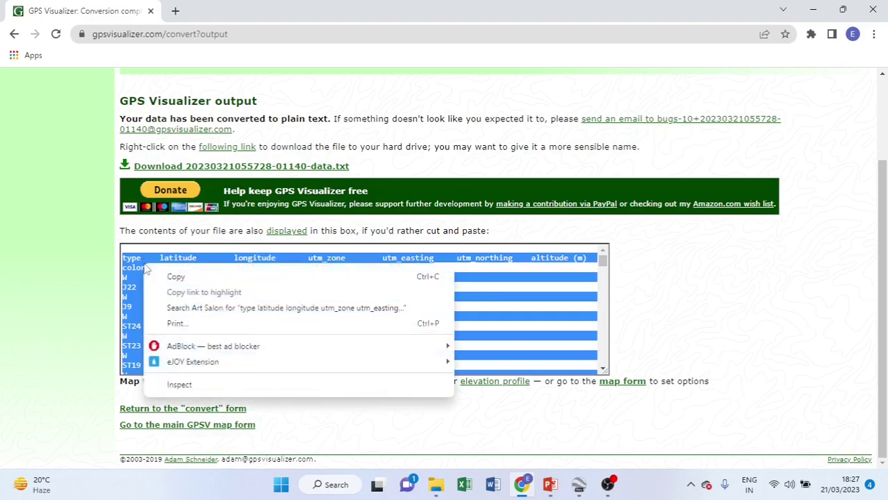
click(176, 278)
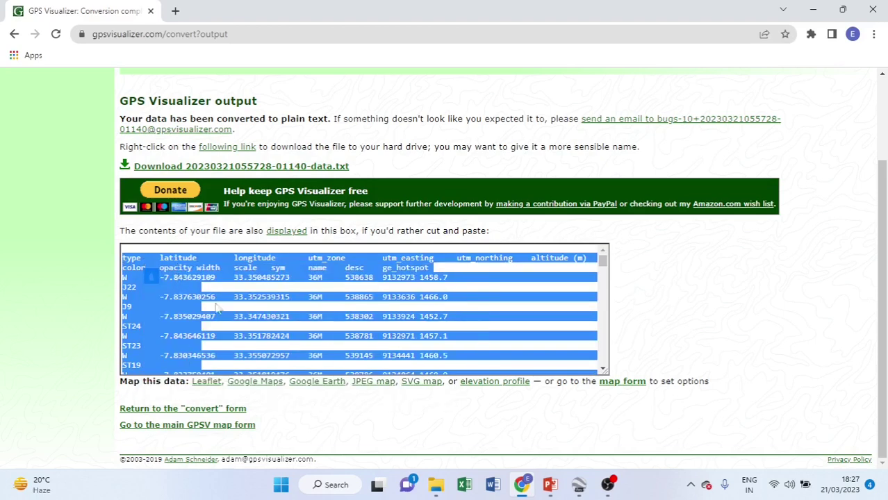
Switch to Excel and create a new blank workbook, Book1.
click(467, 486)
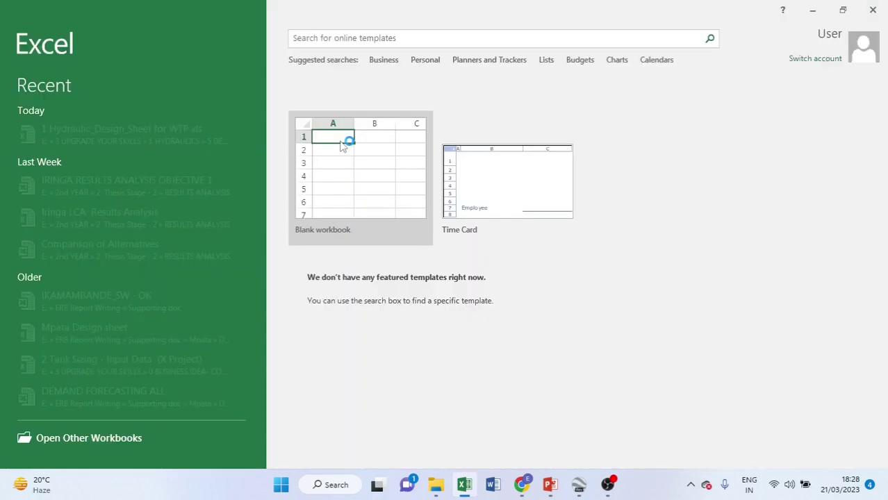
click(342, 146)
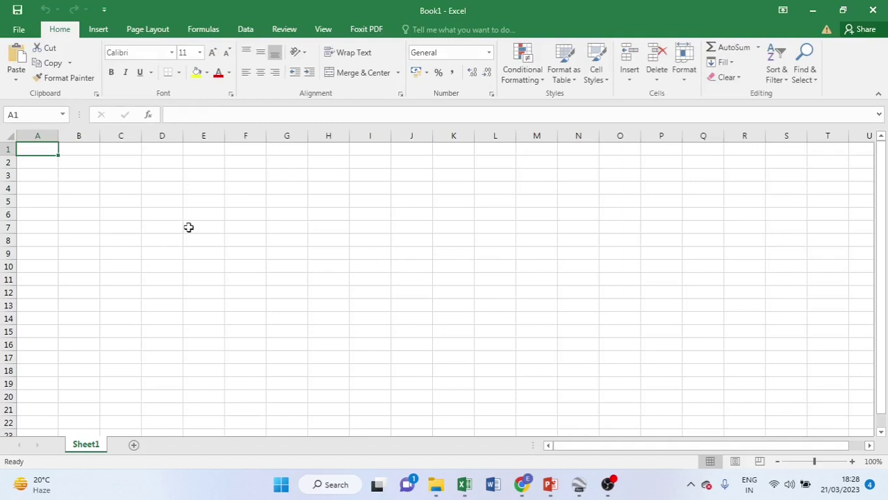
Paste the copied table into A1 as Unicode Text.
right_click(43, 151)
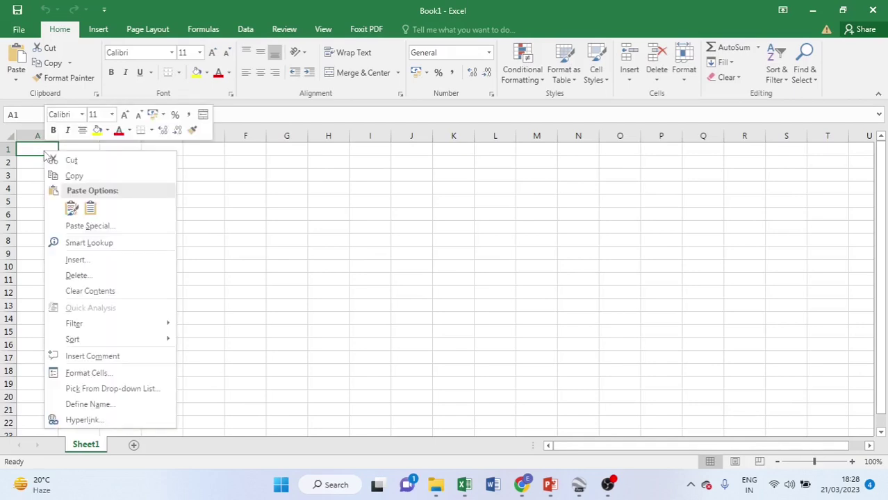
click(111, 229)
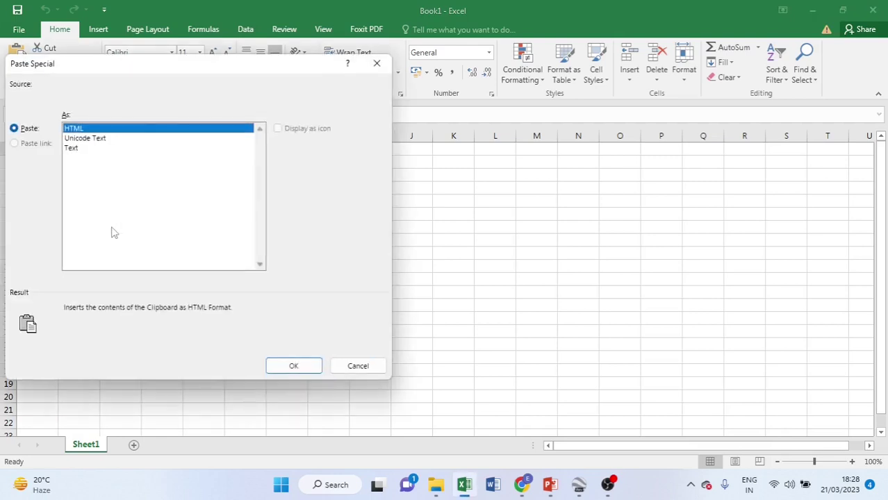
click(89, 141)
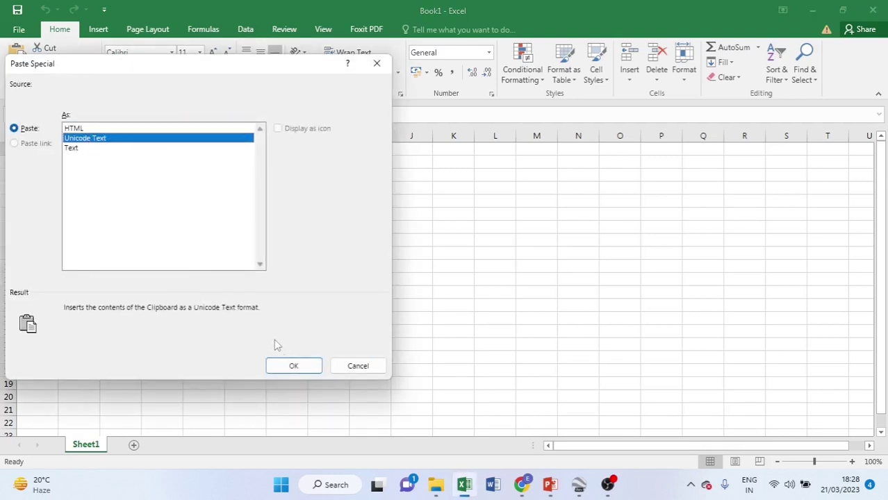
click(292, 365)
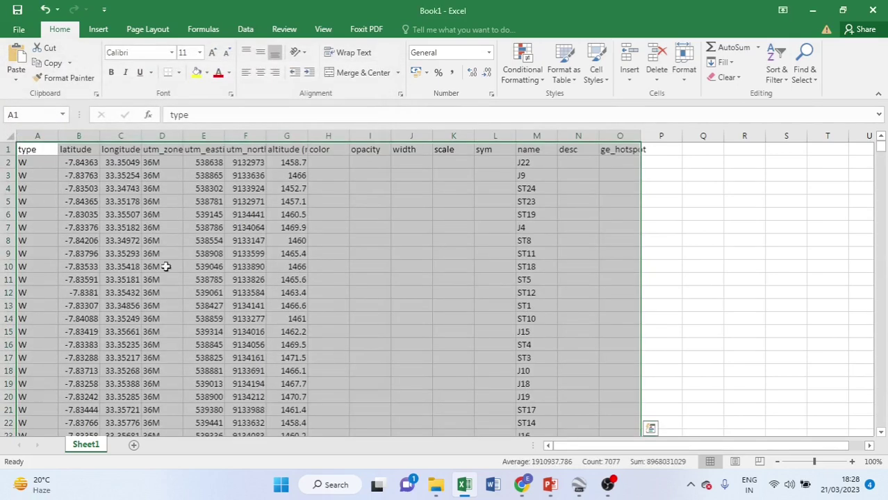
click(734, 233)
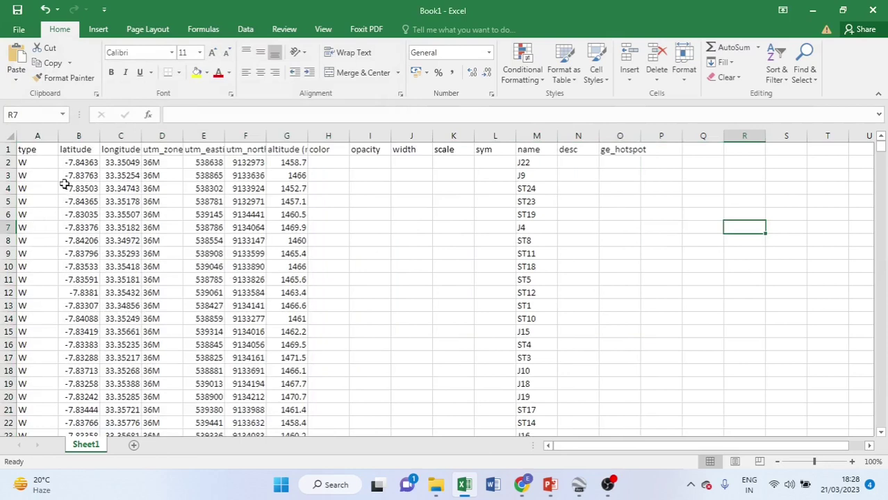
Delete the type, color-through-sym, and desc/ge_hotspot columns.
click(36, 136)
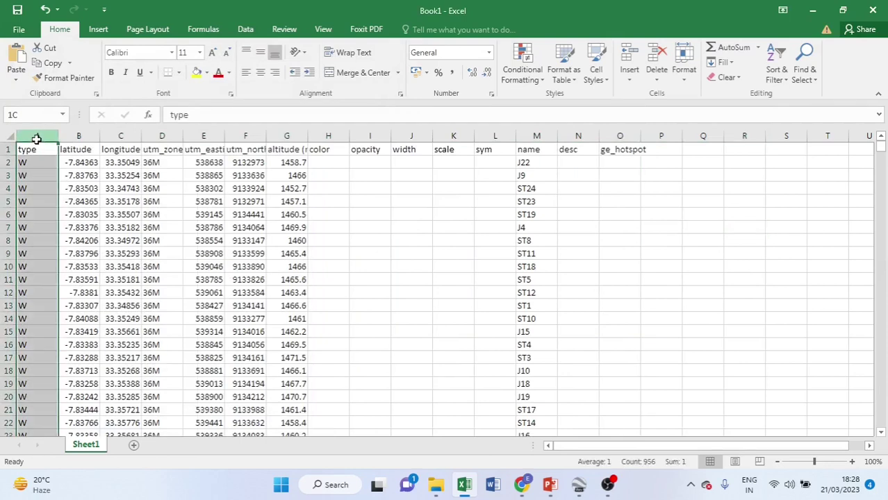
right_click(37, 136)
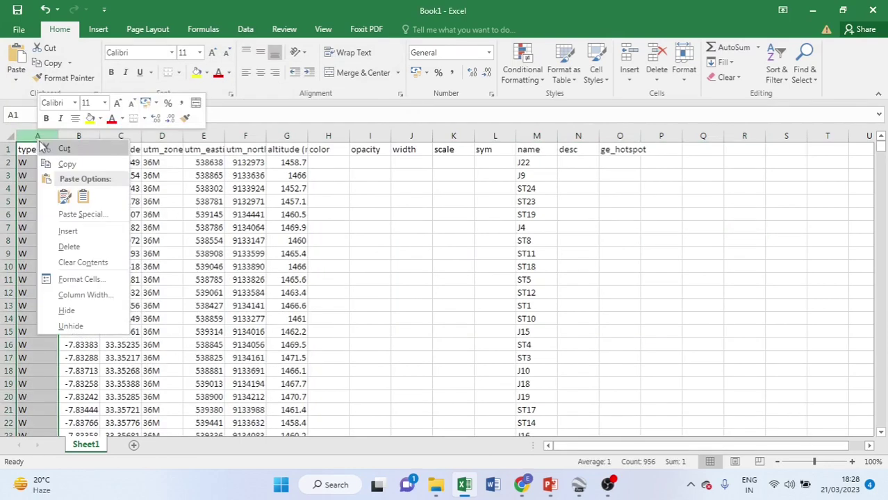
click(69, 247)
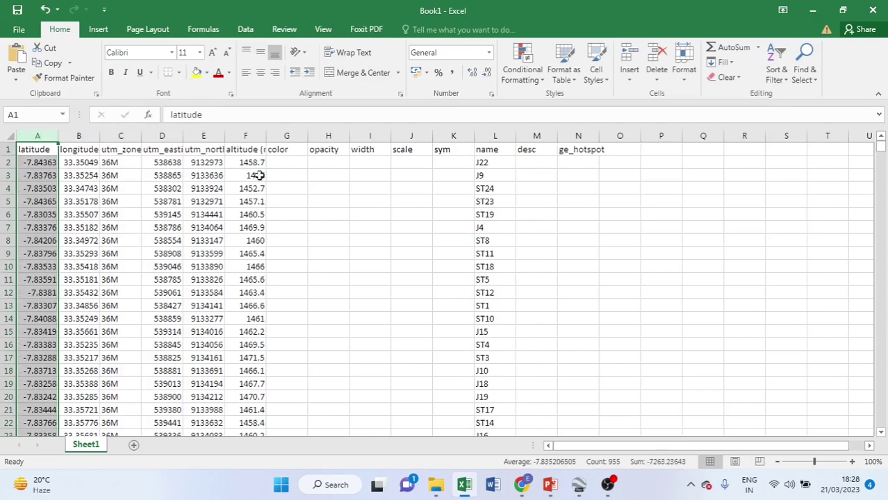
drag(286, 135, 450, 137)
right_click(448, 139)
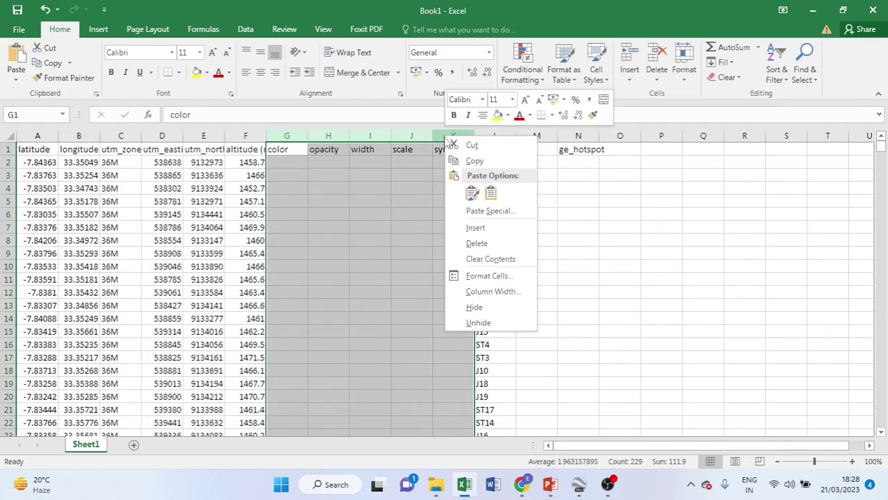
click(480, 243)
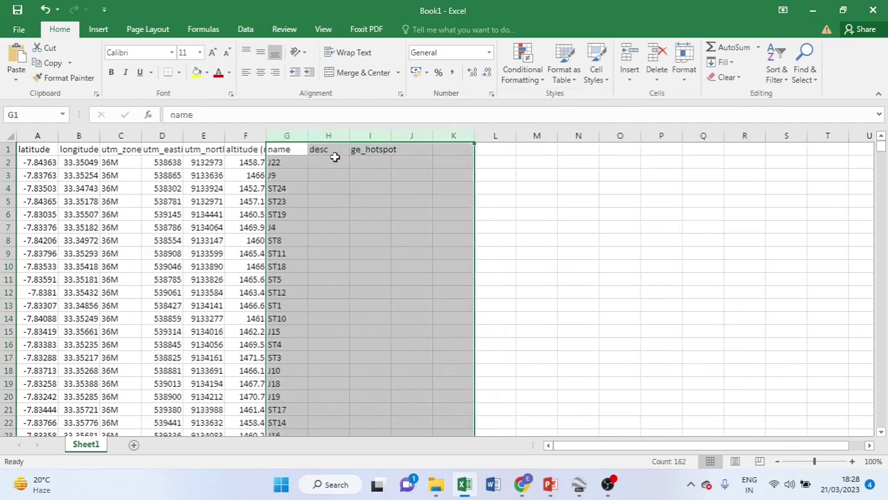
drag(327, 132, 397, 135)
right_click(397, 137)
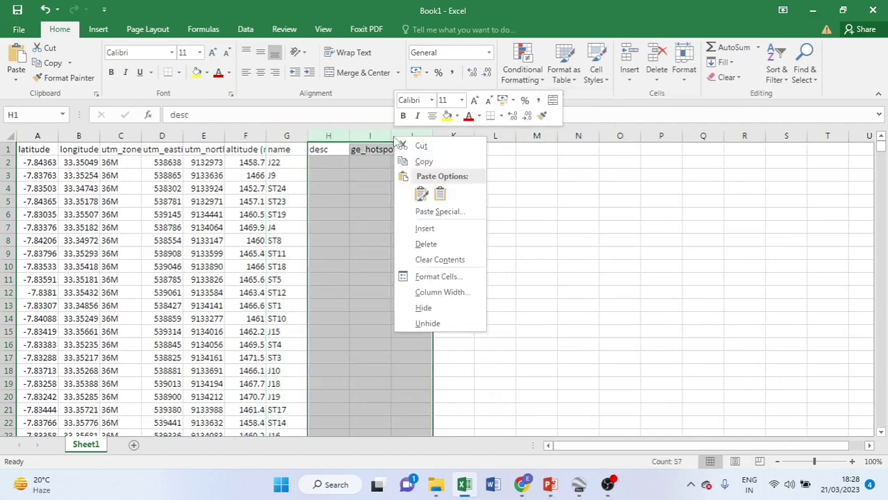
click(426, 244)
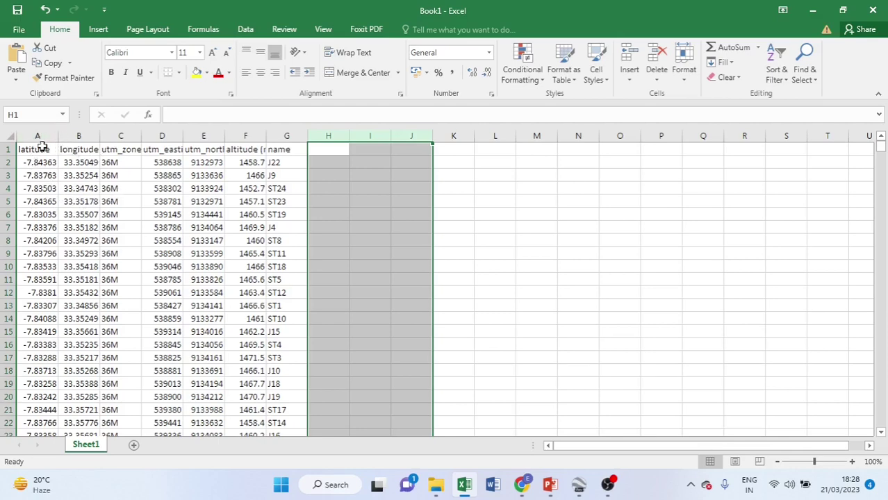
Delete the latitude, longitude and utm_zone columns.
drag(38, 135, 128, 137)
right_click(119, 135)
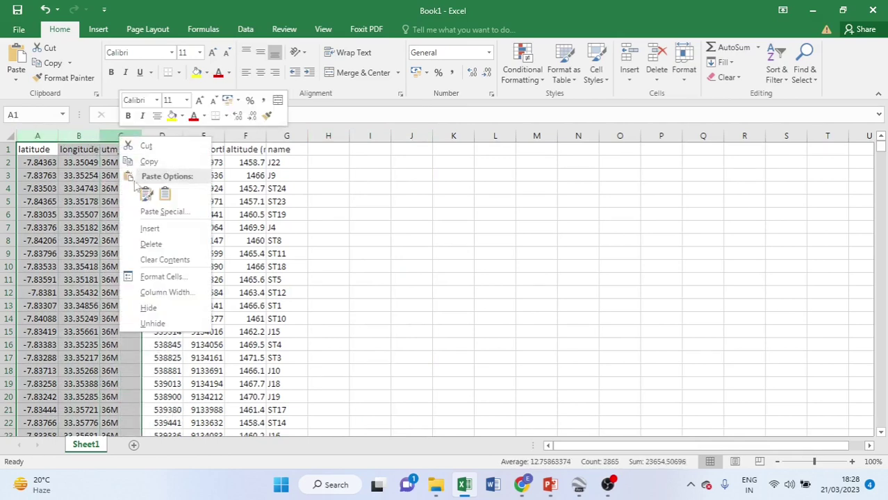
click(153, 243)
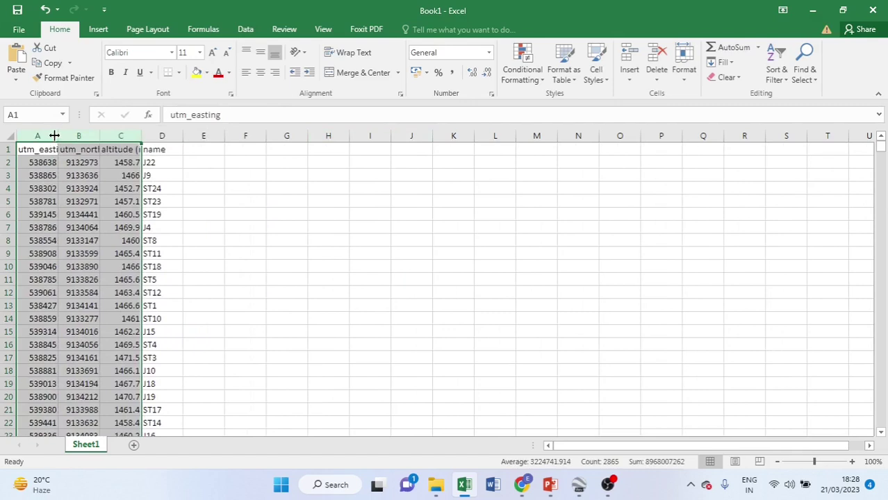
Widen the utm_easting, utm_northing and altitude (m) columns equally.
drag(54, 136, 81, 134)
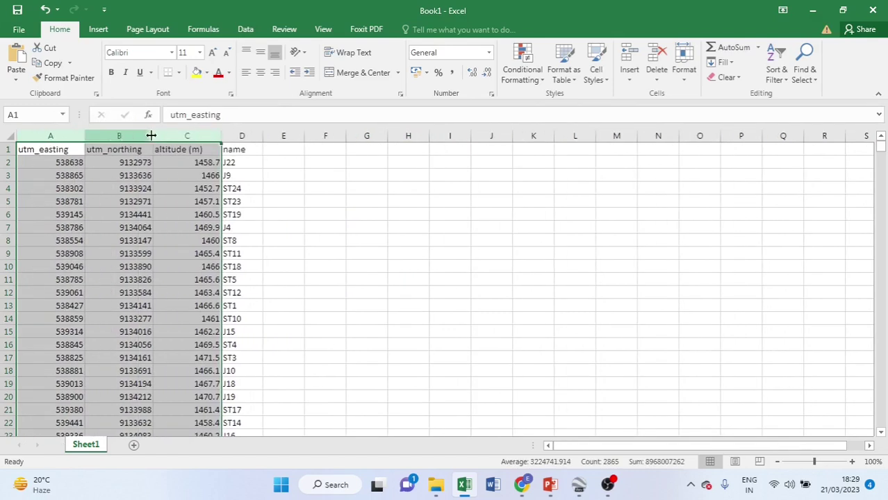
drag(151, 135, 180, 133)
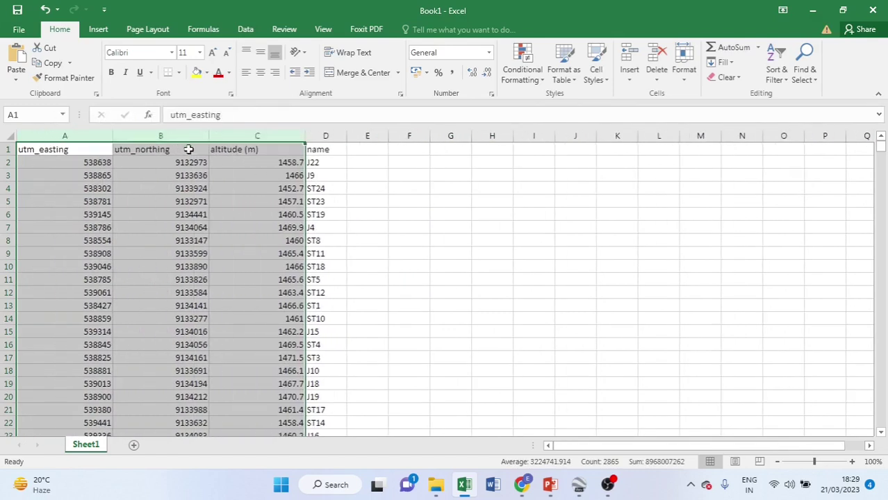
click(405, 187)
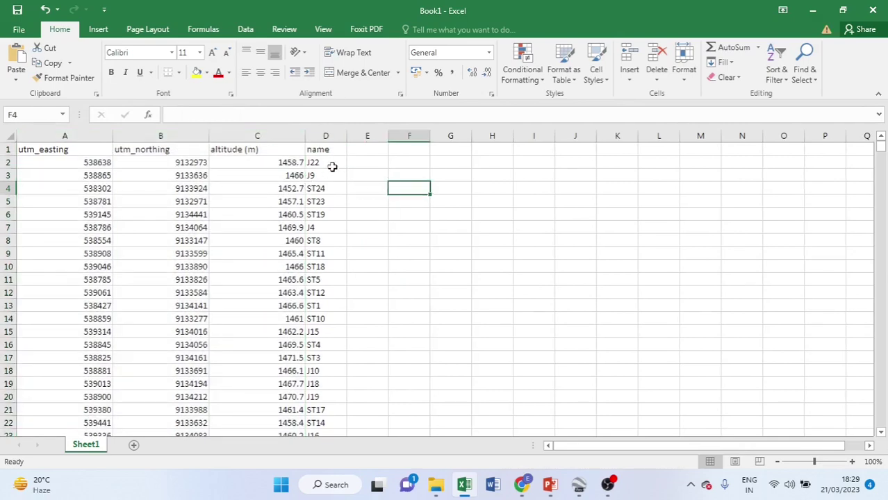
Narrow the utm_easting, utm_northing and altitude (m) columns (A, B and C) to fit their values.
scroll(327, 170, down, 2)
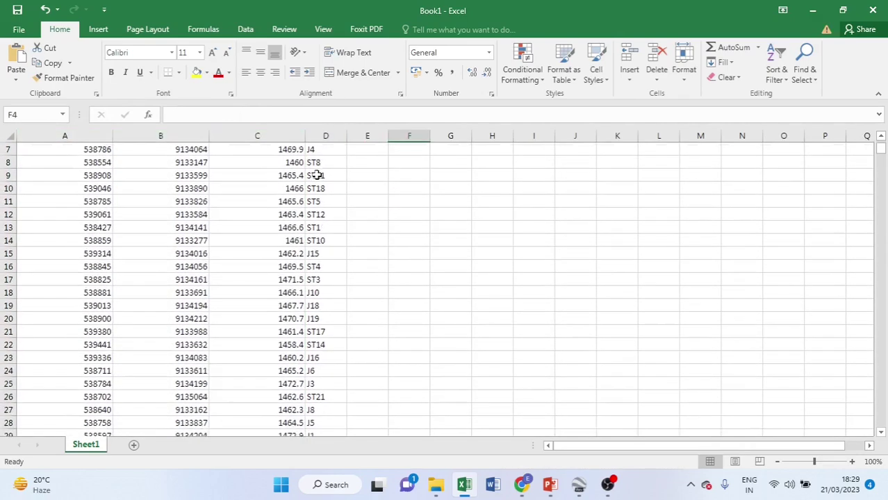
scroll(318, 174, up, 2)
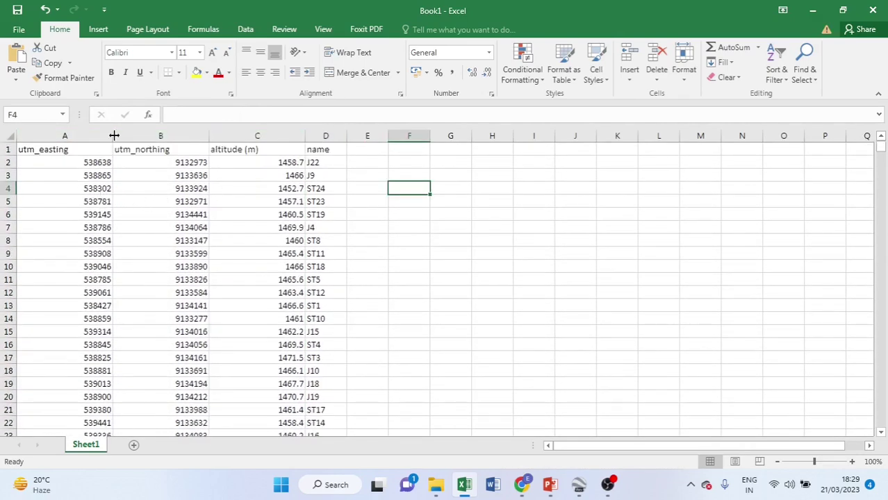
drag(114, 135, 78, 136)
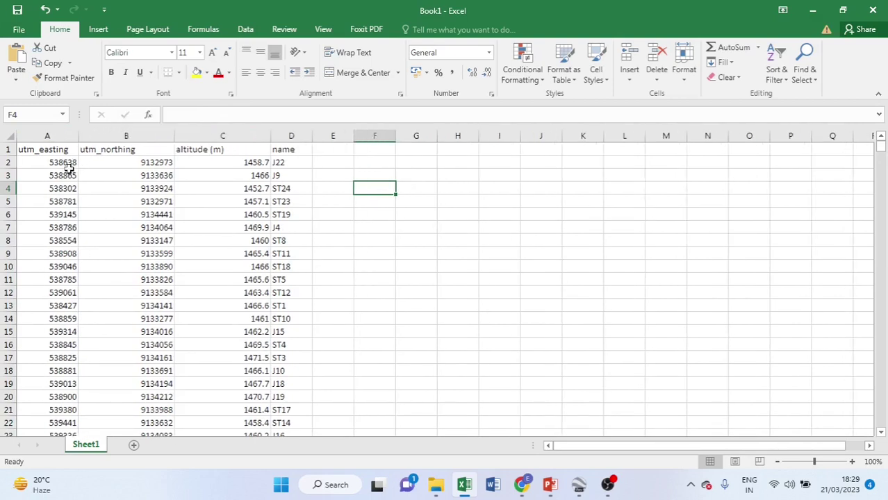
drag(172, 135, 140, 139)
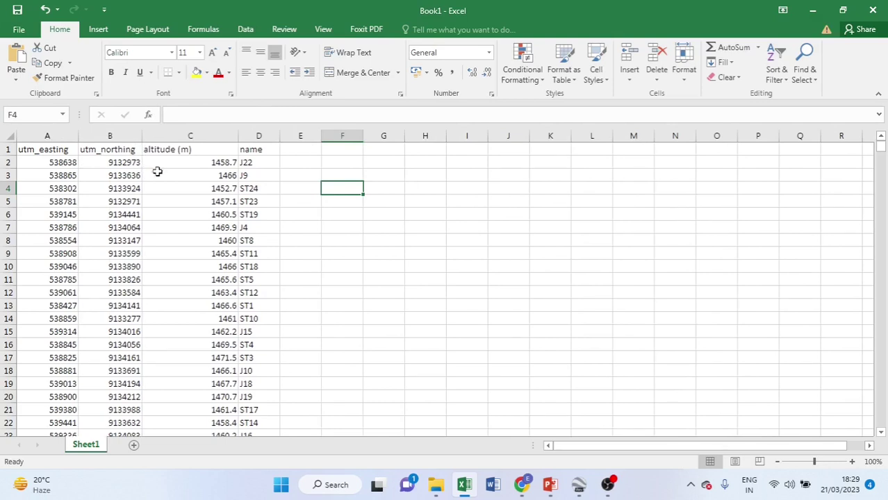
drag(236, 136, 195, 135)
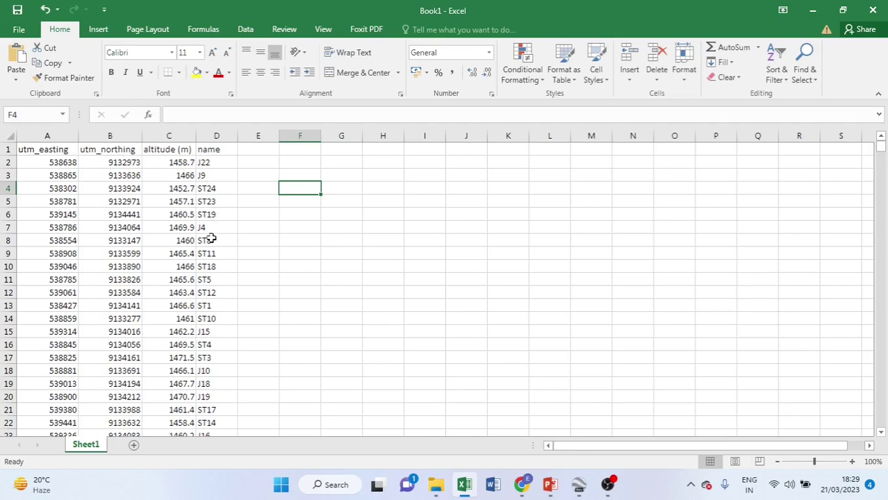
Check the point names J22, J9, ST24, ST23 and J4, then select point rows 2 to 46.
click(209, 164)
click(213, 178)
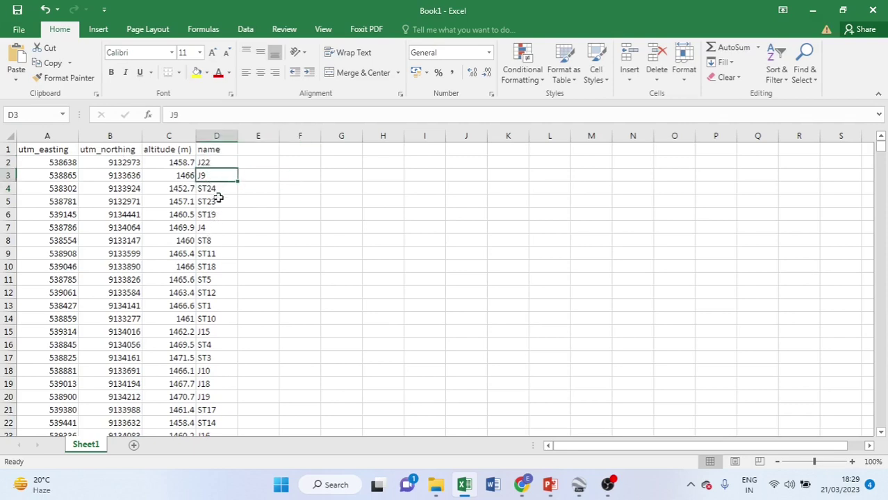
click(213, 190)
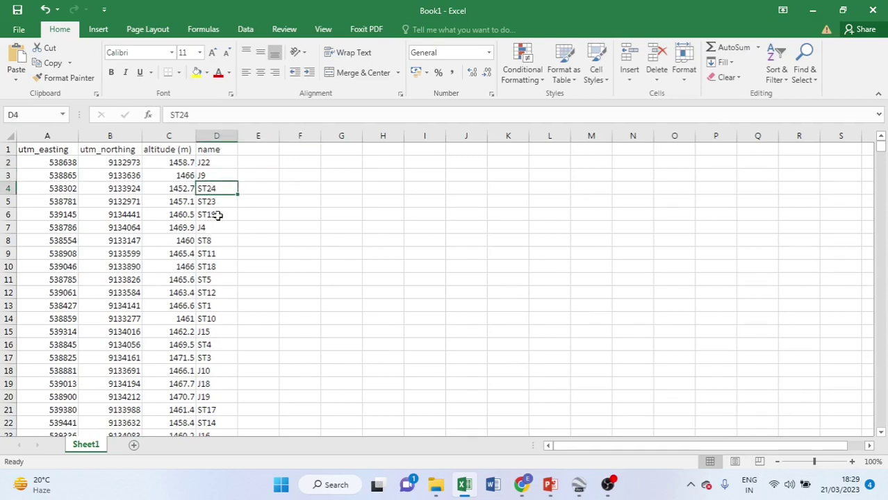
click(209, 201)
click(232, 228)
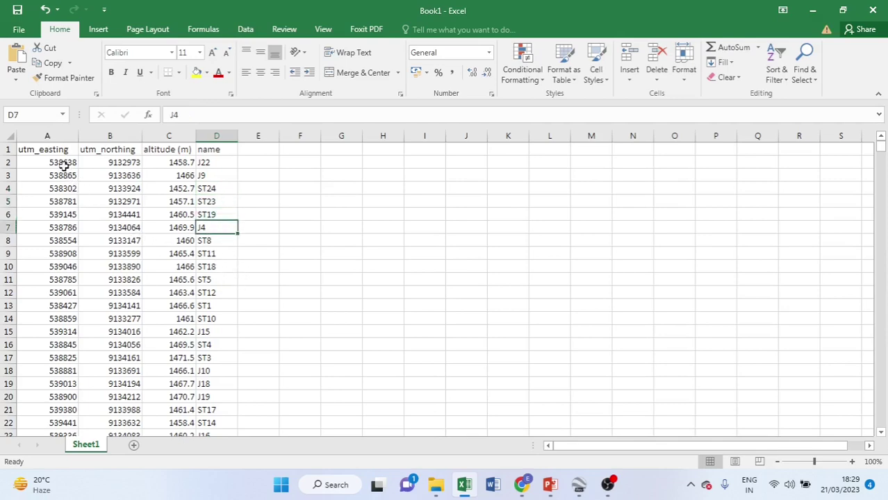
drag(64, 164, 206, 414)
scroll(254, 331, down, 7)
scroll(245, 313, up, 1)
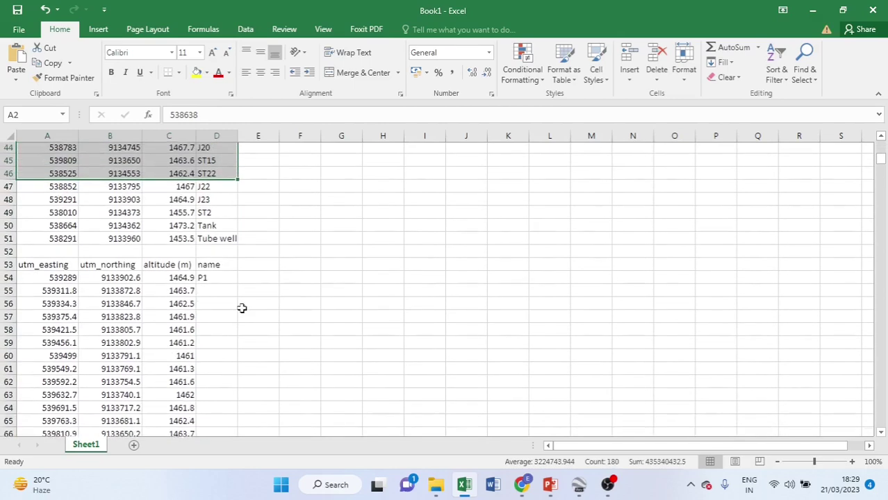
scroll(237, 270, up, 1)
click(207, 269)
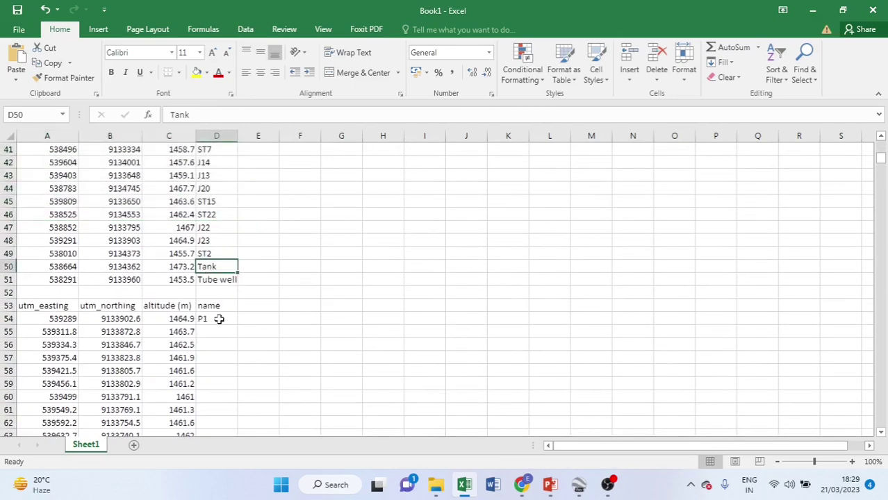
click(221, 280)
scroll(217, 324, up, 2)
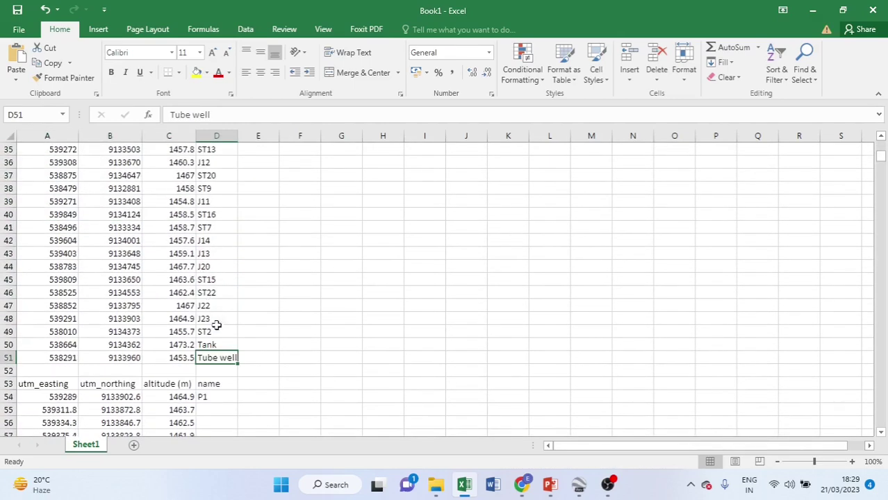
click(182, 345)
click(182, 319)
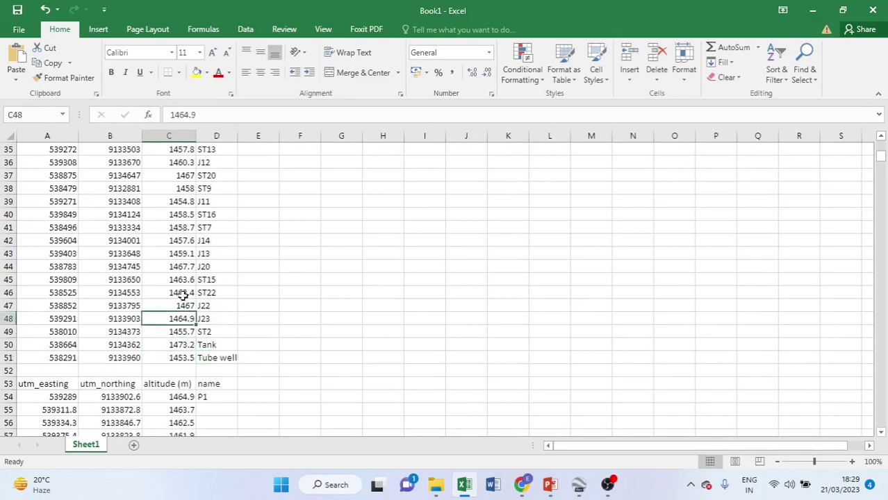
click(63, 305)
click(122, 305)
click(69, 282)
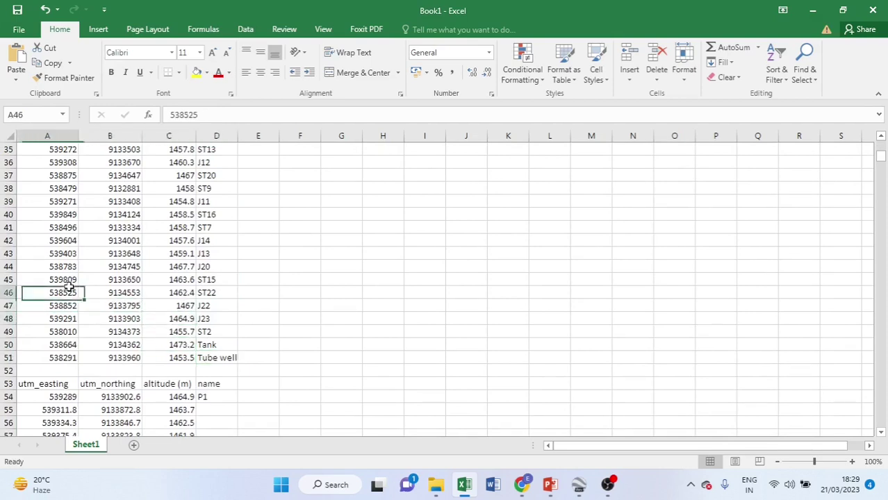
click(123, 270)
click(76, 243)
click(124, 228)
click(87, 203)
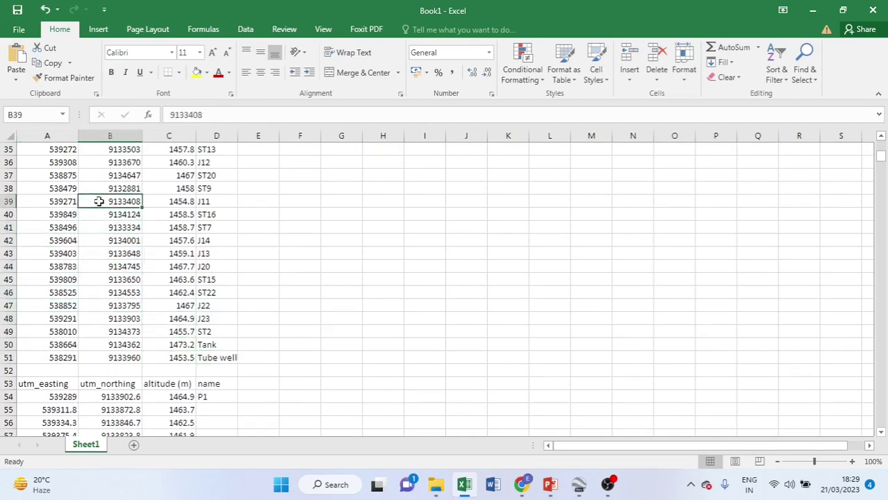
scroll(237, 262, down, 5)
scroll(237, 263, up, 2)
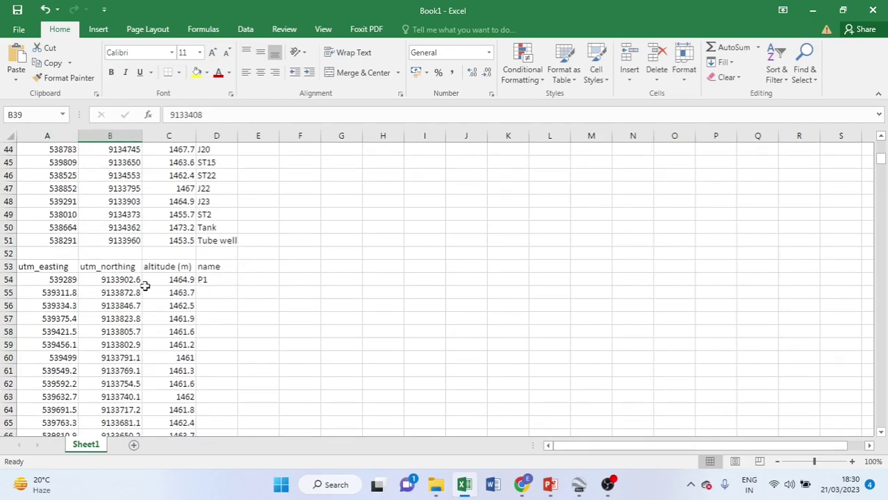
drag(58, 281, 161, 444)
drag(162, 404, 165, 405)
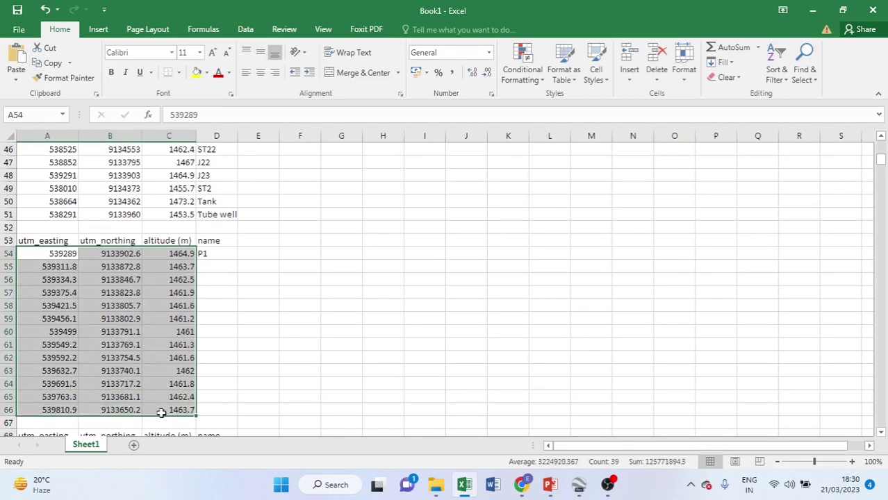
scroll(225, 381, down, 2)
scroll(142, 376, down, 1)
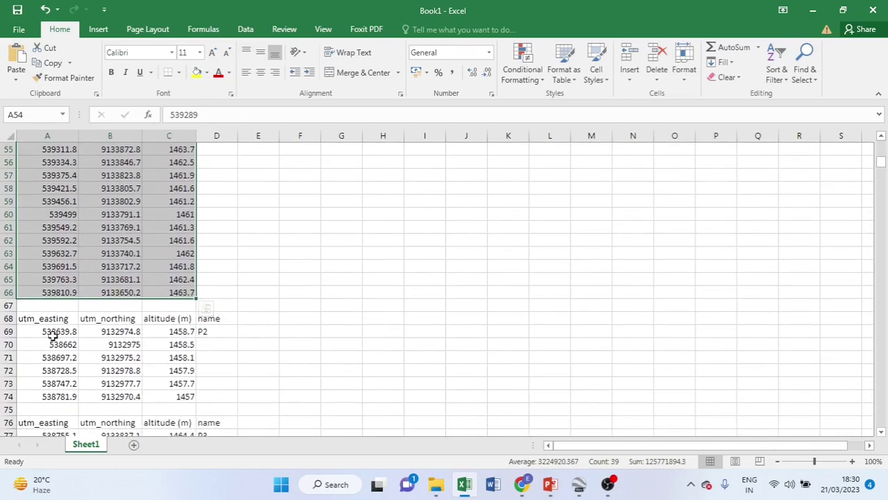
drag(54, 333, 143, 393)
scroll(251, 366, down, 3)
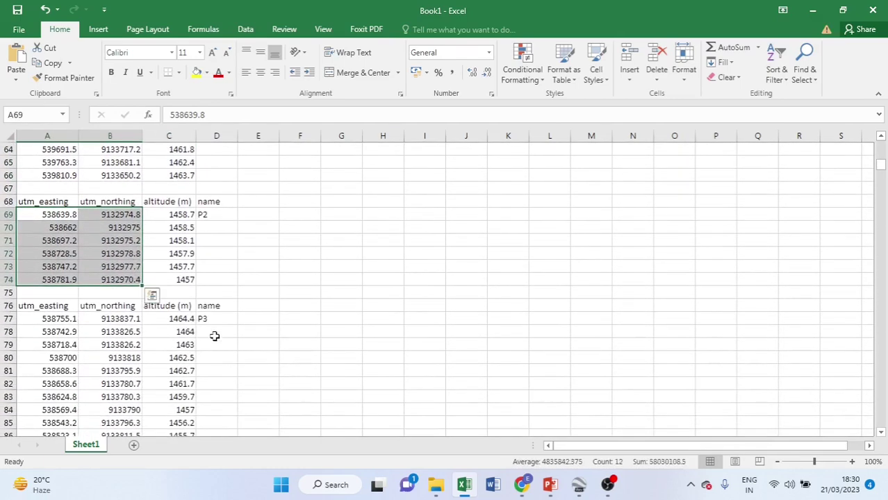
scroll(215, 336, down, 12)
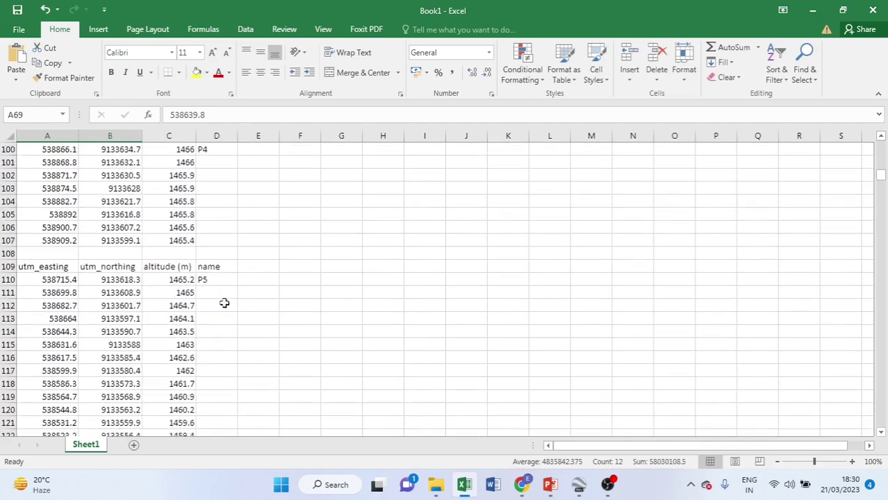
scroll(224, 303, down, 9)
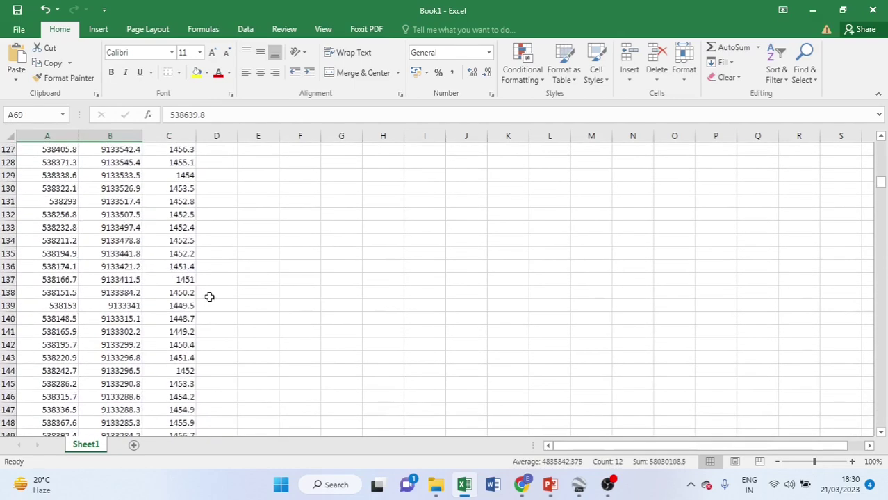
scroll(209, 296, down, 16)
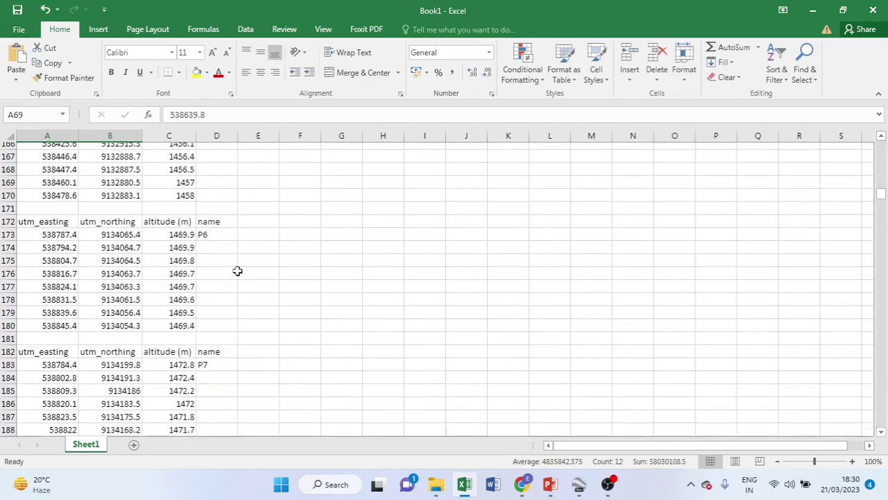
scroll(225, 286, down, 10)
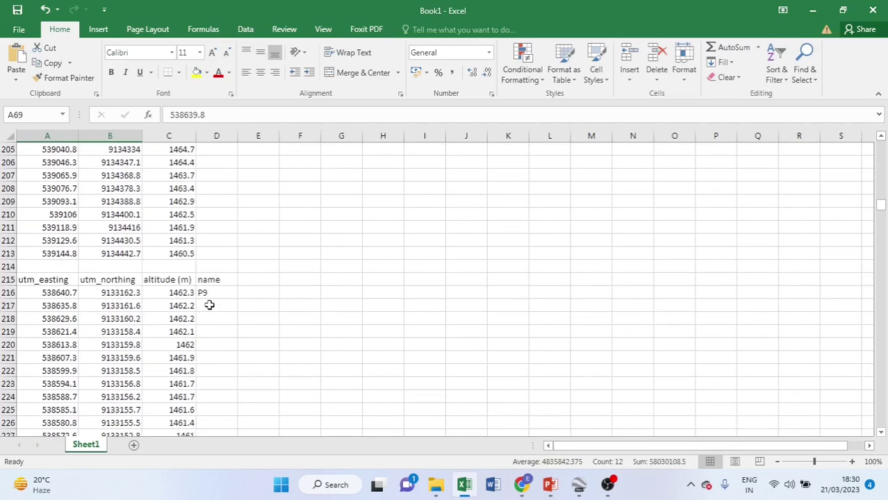
scroll(207, 291, down, 8)
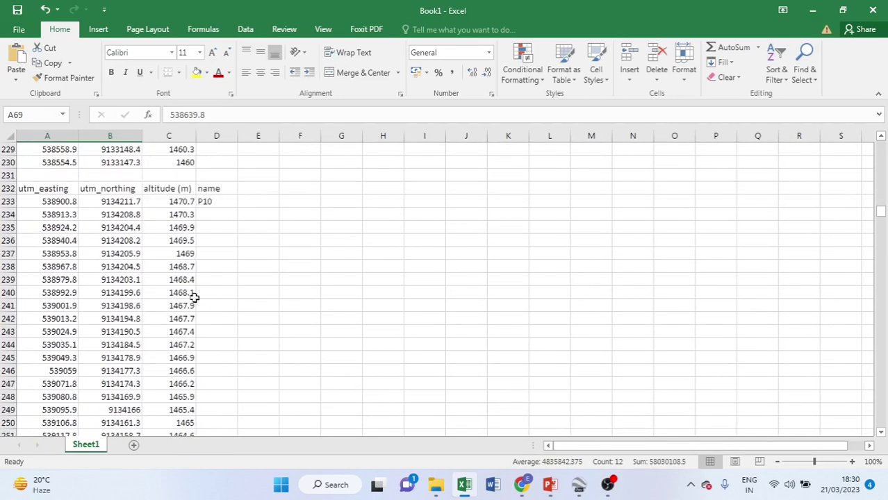
scroll(202, 289, up, 3)
scroll(165, 295, down, 15)
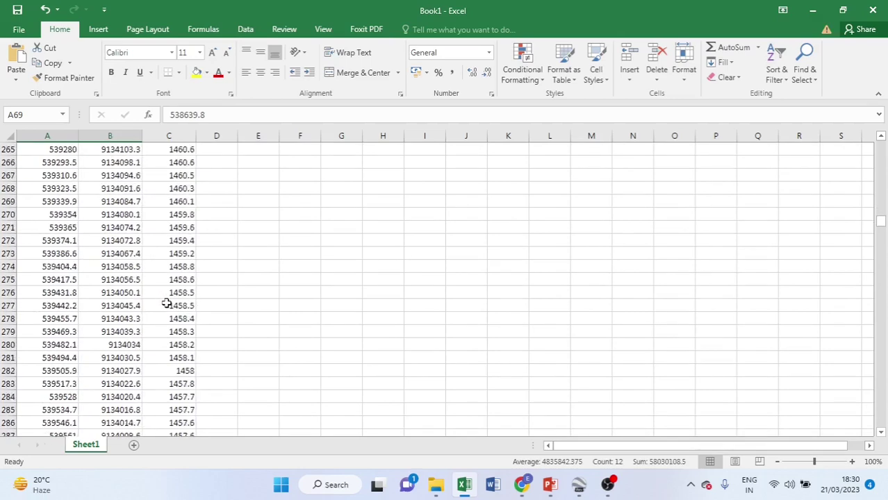
scroll(167, 304, down, 15)
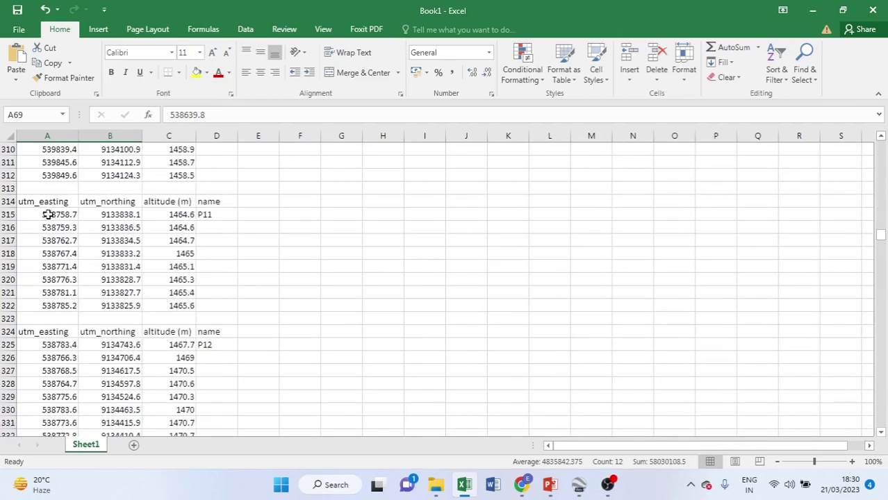
scroll(134, 266, down, 9)
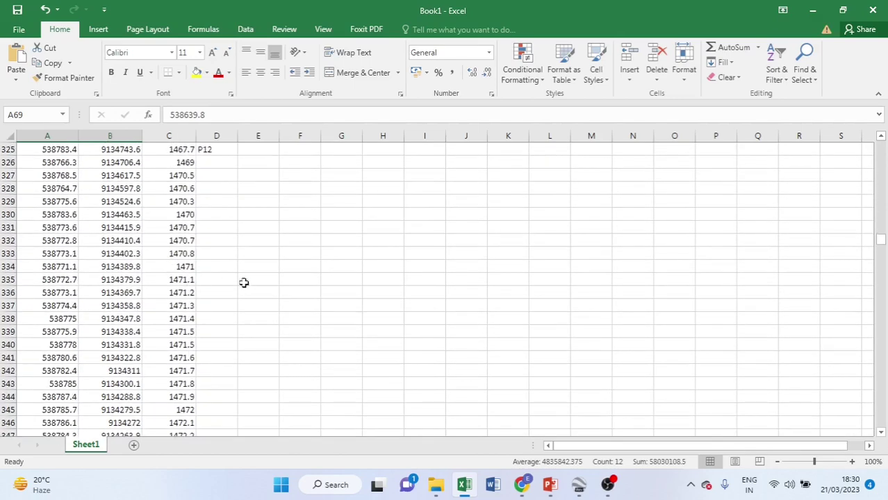
scroll(226, 280, down, 9)
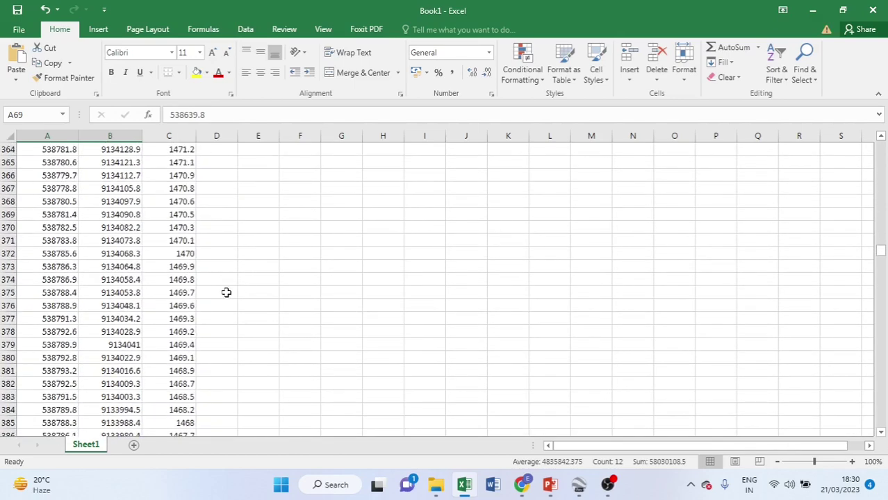
scroll(236, 298, up, 20)
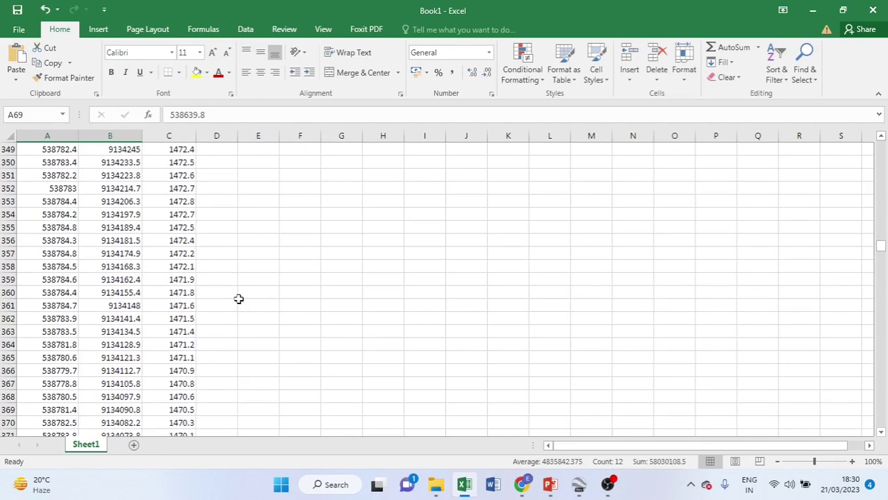
scroll(233, 295, up, 20)
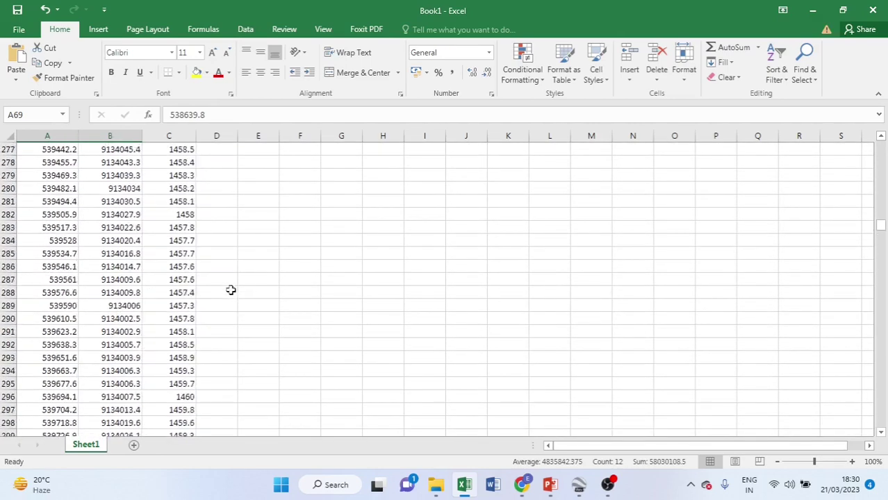
scroll(231, 282, up, 20)
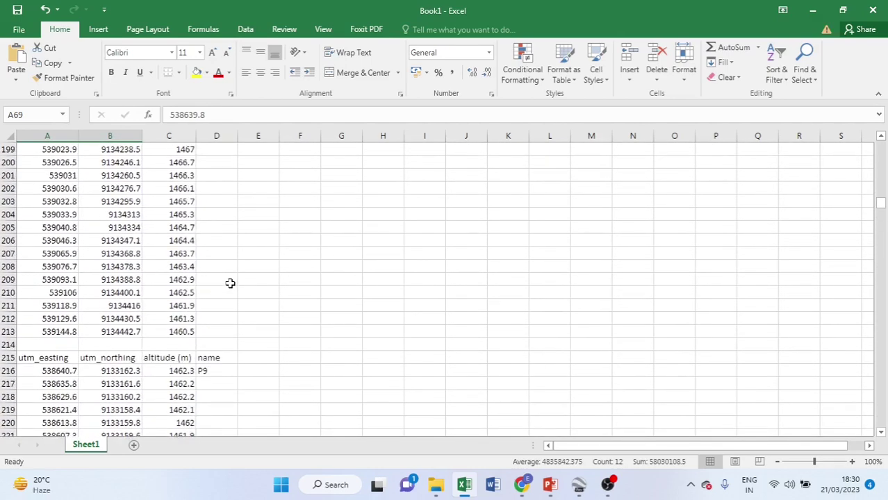
scroll(230, 283, up, 20)
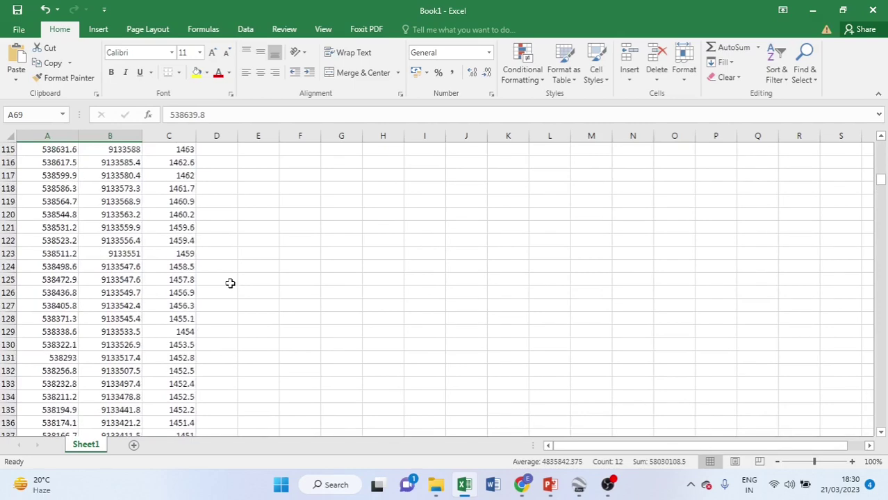
scroll(230, 283, up, 15)
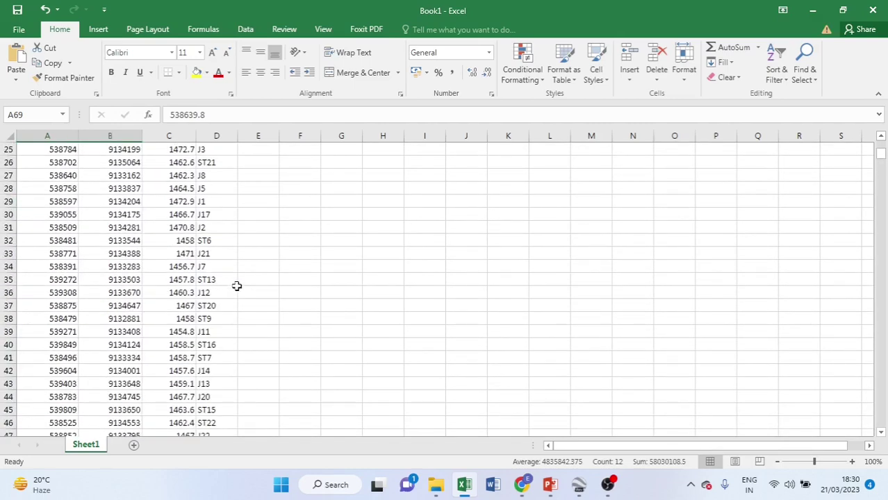
scroll(236, 286, up, 3)
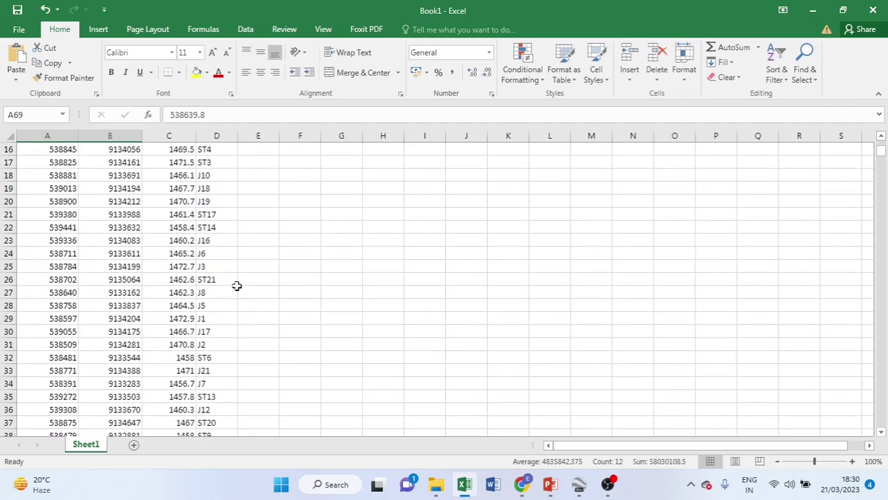
scroll(237, 285, up, 4)
scroll(237, 286, up, 1)
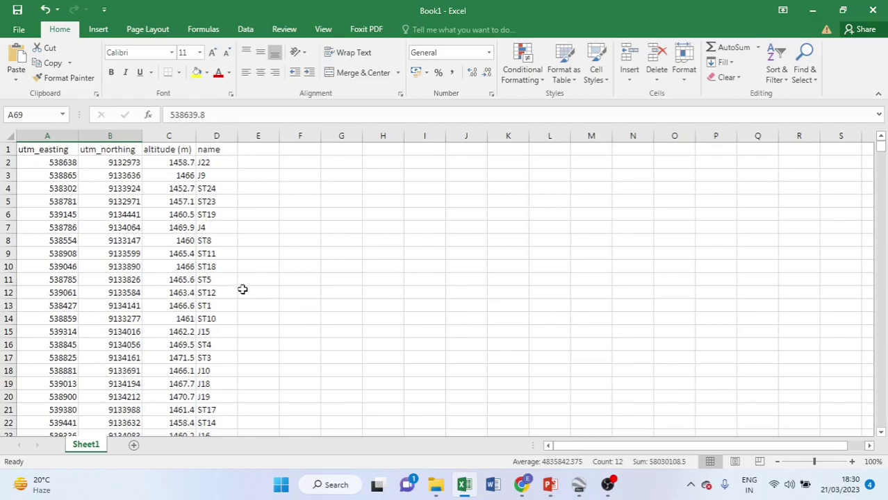
View the water network map in Google Earth, then return to the Excel coordinate sheet.
click(579, 485)
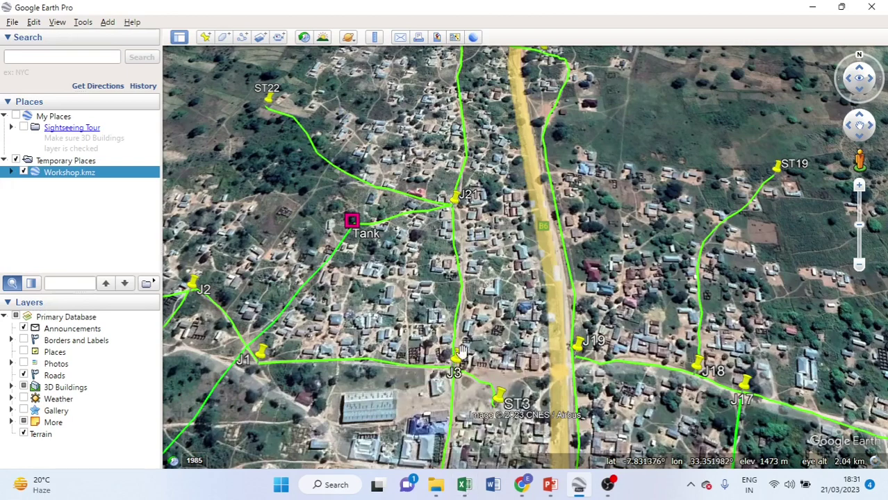
click(464, 485)
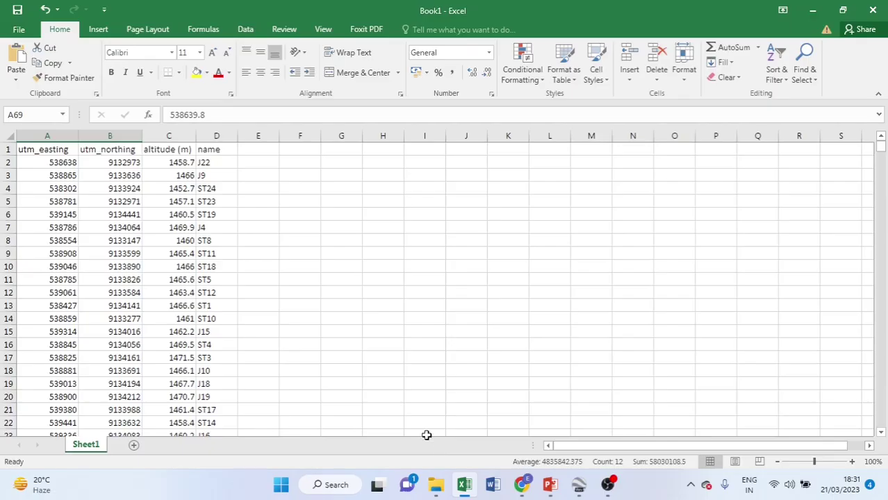
mouse_move(522, 490)
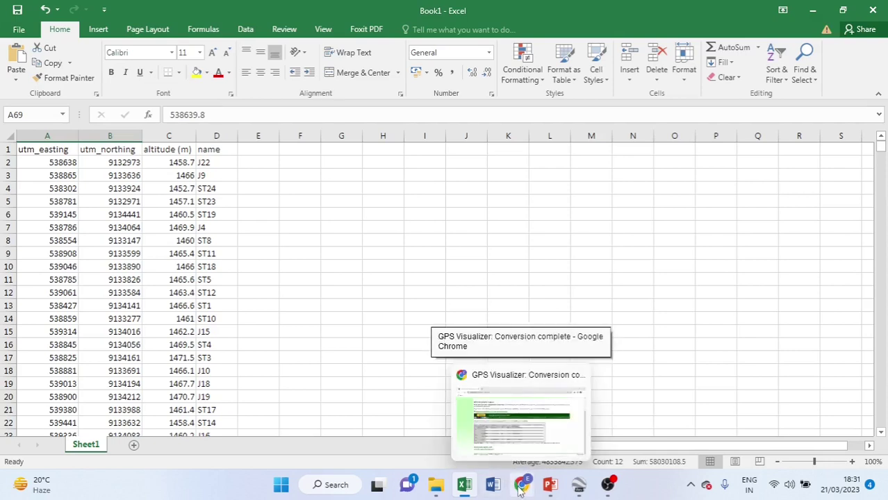
click(550, 485)
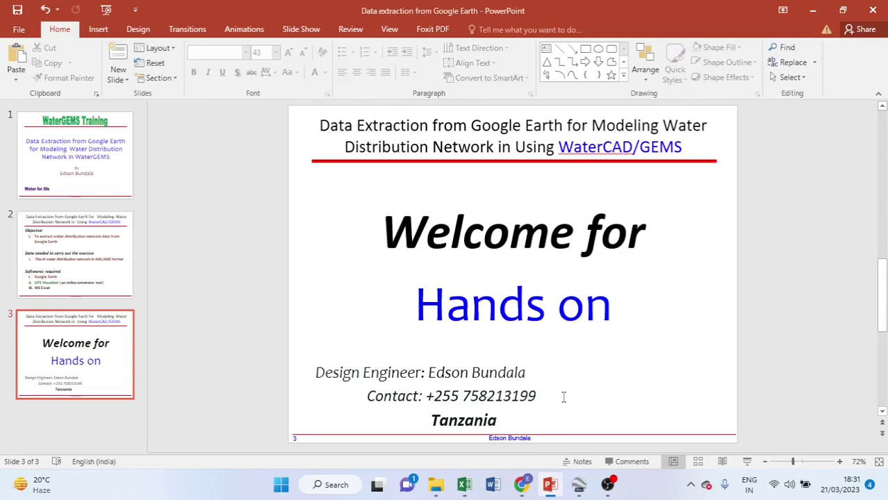